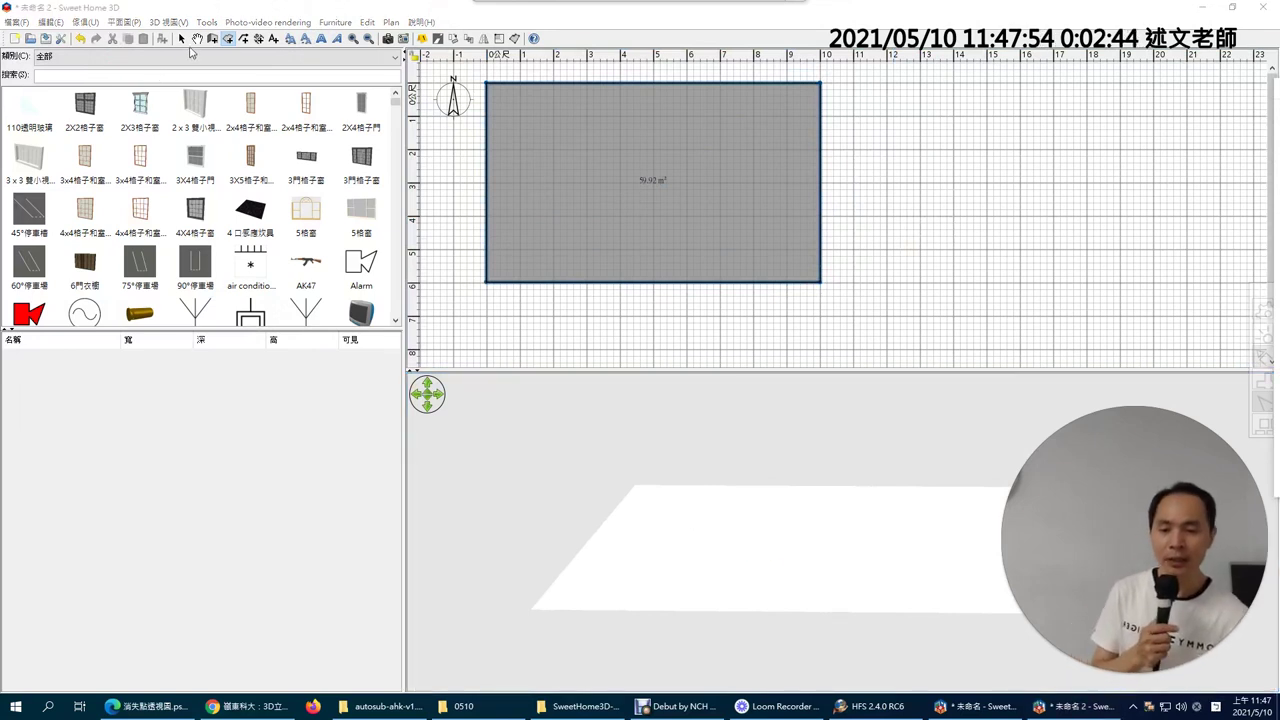
{"action": "left_click", "coordinate": [180, 38]}
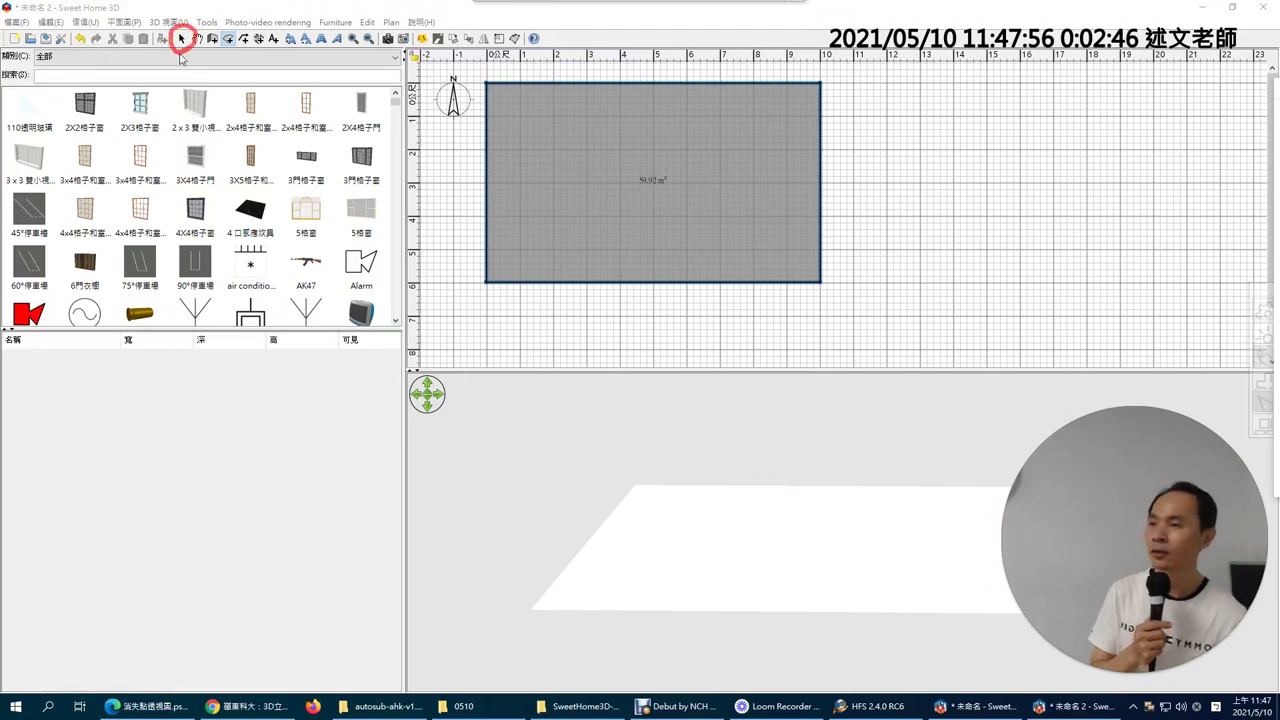
{"action": "left_click", "coordinate": [228, 40]}
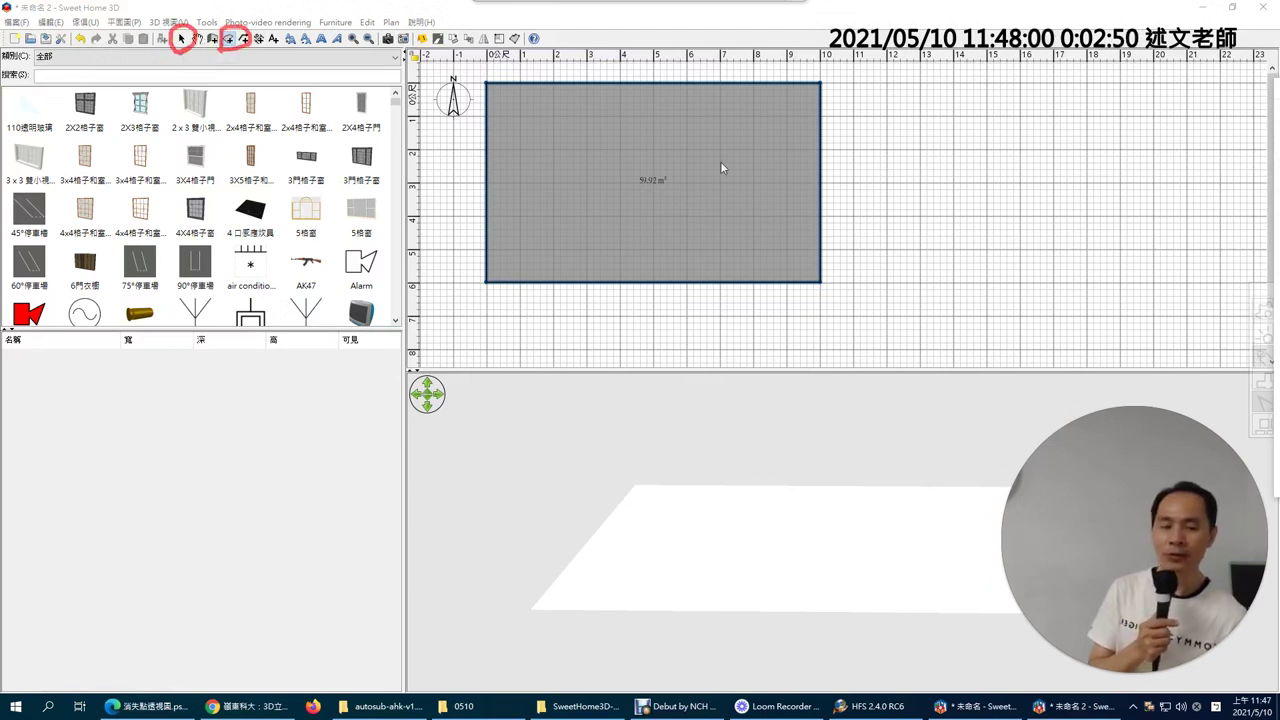
{"action": "mouse_move", "coordinate": [722, 152]}
{"action": "left_mouse_down"}
{"action": "mouse_move", "coordinate": [725, 260]}
{"action": "mouse_move", "coordinate": [788, 178]}
{"action": "mouse_move", "coordinate": [973, 175]}
{"action": "mouse_move", "coordinate": [983, 264]}
{"action": "mouse_move", "coordinate": [735, 323]}
{"action": "mouse_move", "coordinate": [720, 211]}
{"action": "left_mouse_up"}
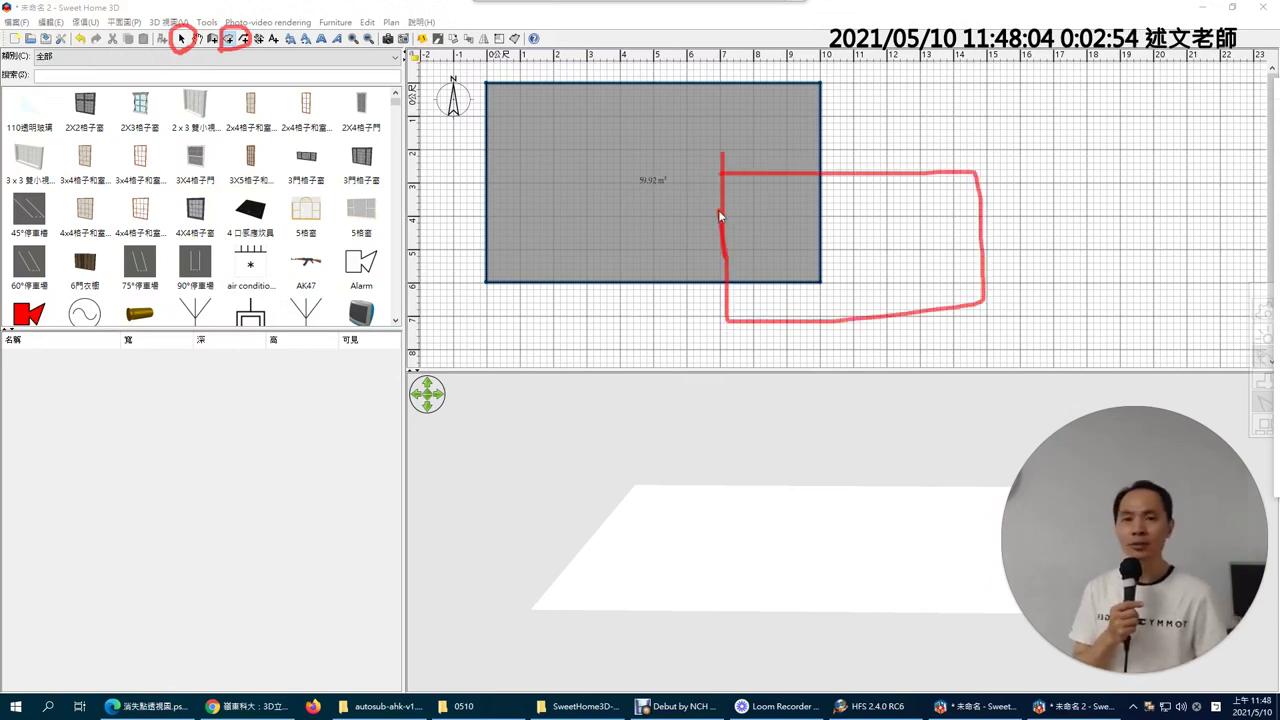
{"action": "key", "text": "Escape"}
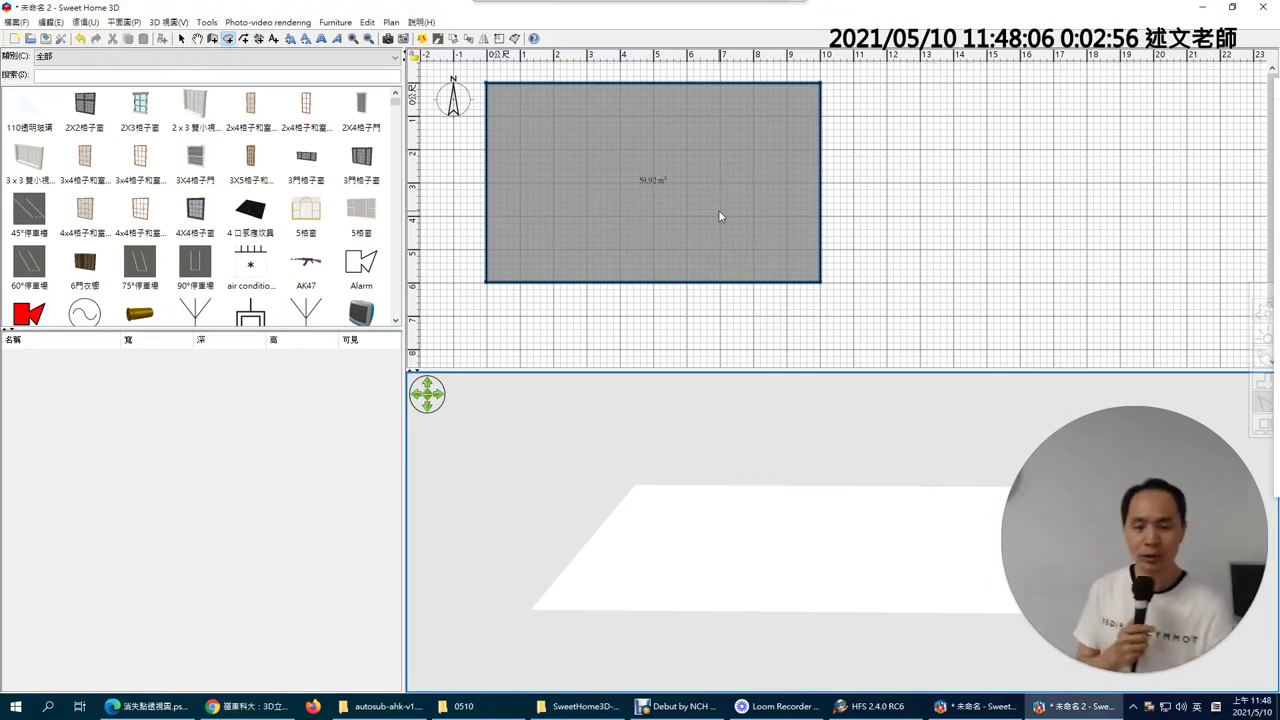
Switch to the Select tool and try to stretch the selected room outward from its lower-right corner
{"action": "left_click", "coordinate": [181, 40]}
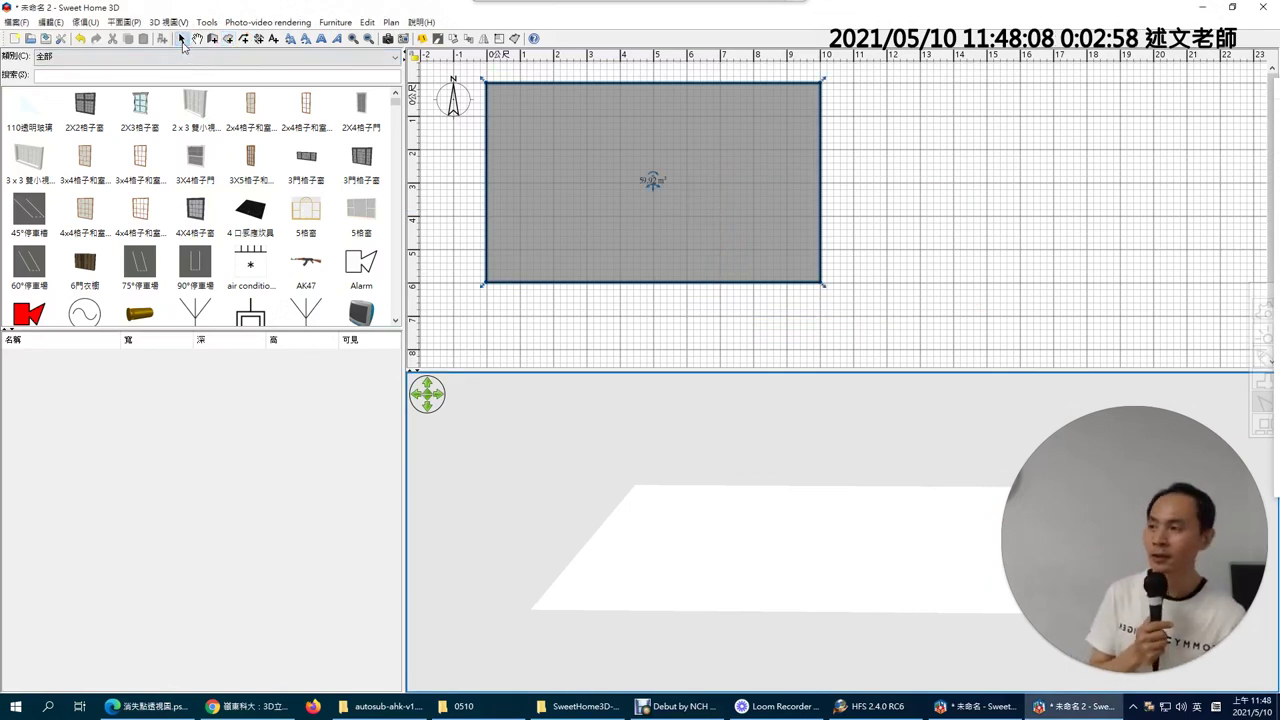
{"action": "mouse_move", "coordinate": [588, 128]}
{"action": "left_mouse_down"}
{"action": "mouse_move", "coordinate": [748, 141]}
{"action": "mouse_move", "coordinate": [594, 130]}
{"action": "left_mouse_up"}
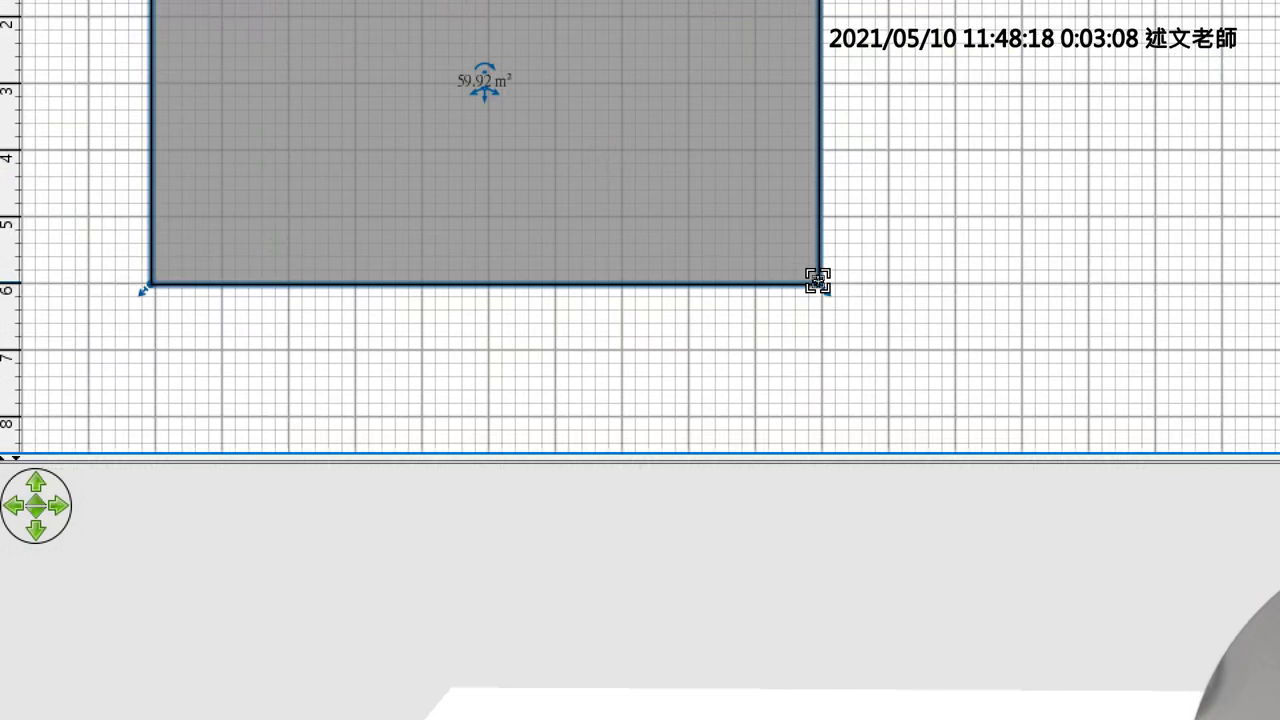
{"action": "left_click_drag", "start_coordinate": [817, 281], "coordinate": [861, 281]}
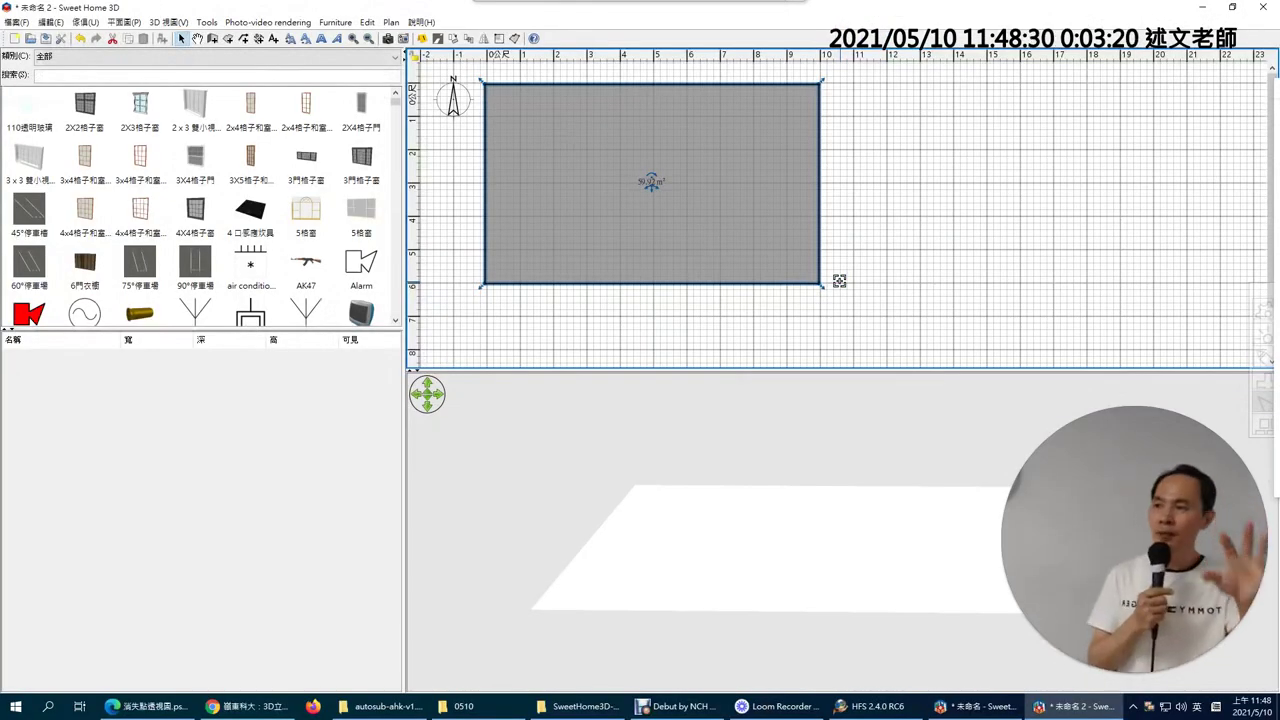
Switch to Chrome and find the 2D view shortcuts in the Sweet Home 3D handout, checking how to suspend automatic snapping
{"action": "left_click", "coordinate": [250, 706]}
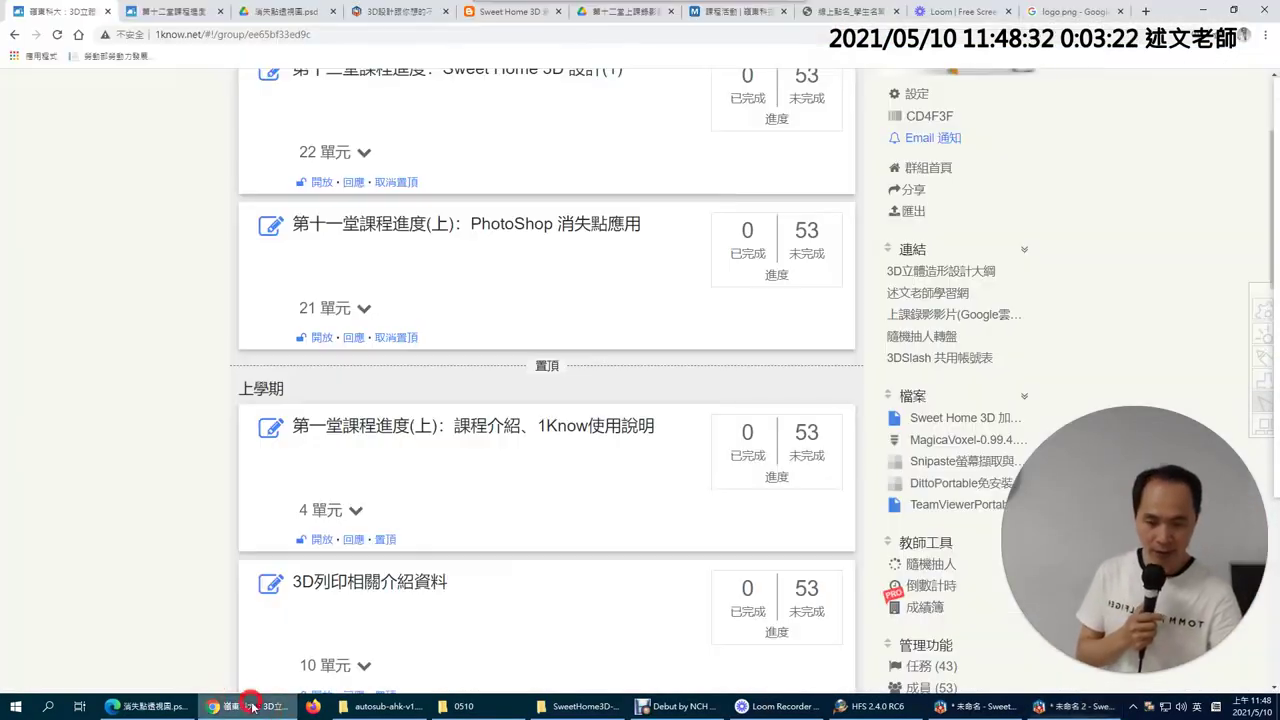
{"action": "scroll", "coordinate": [362, 194], "scroll_direction": "up", "scroll_amount": 1}
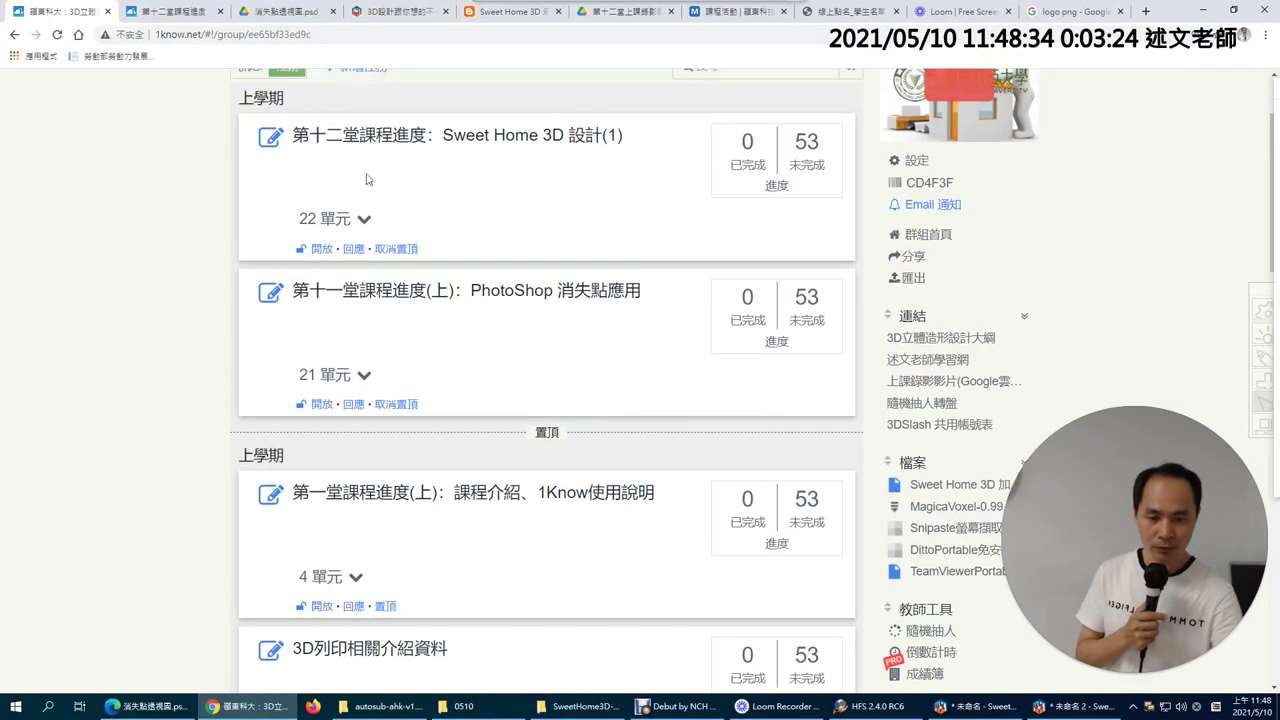
{"action": "key", "text": "ctrl+Tab"}
{"action": "scroll", "coordinate": [373, 366], "scroll_direction": "down", "scroll_amount": 5}
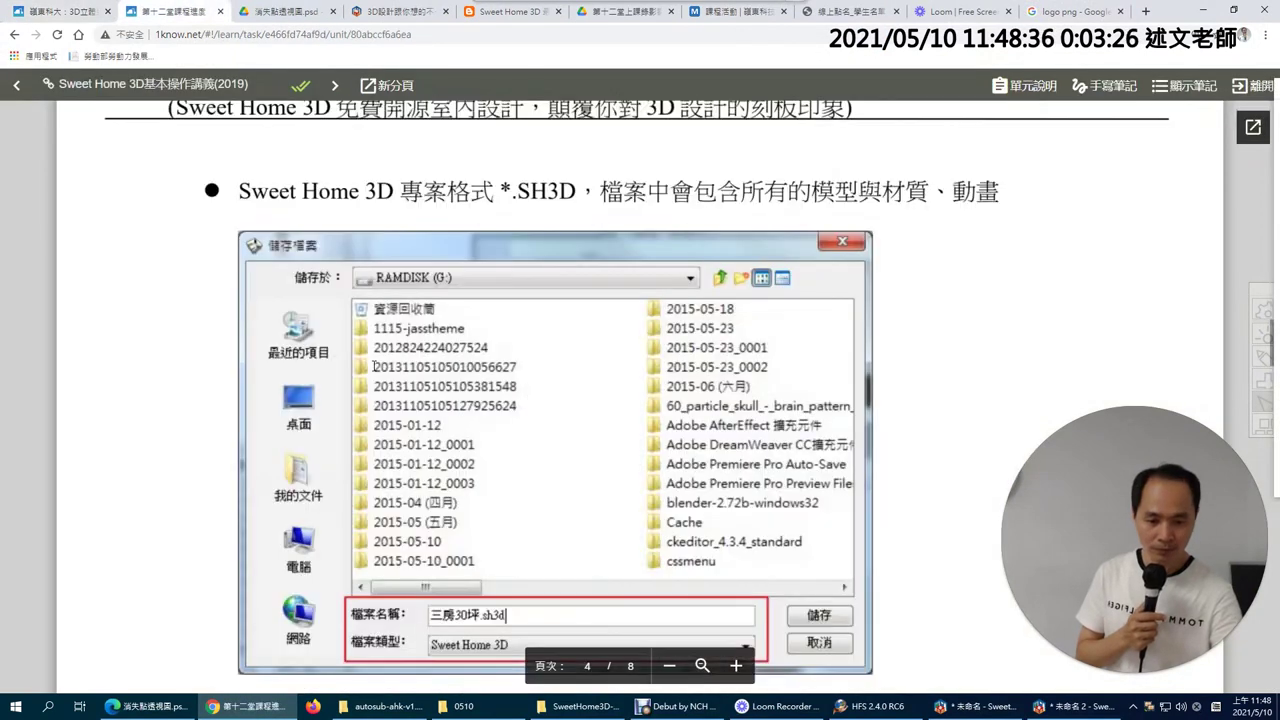
{"action": "left_click", "coordinate": [668, 666]}
{"action": "left_click", "coordinate": [668, 666]}
{"action": "scroll", "coordinate": [681, 481], "scroll_direction": "down", "scroll_amount": 10}
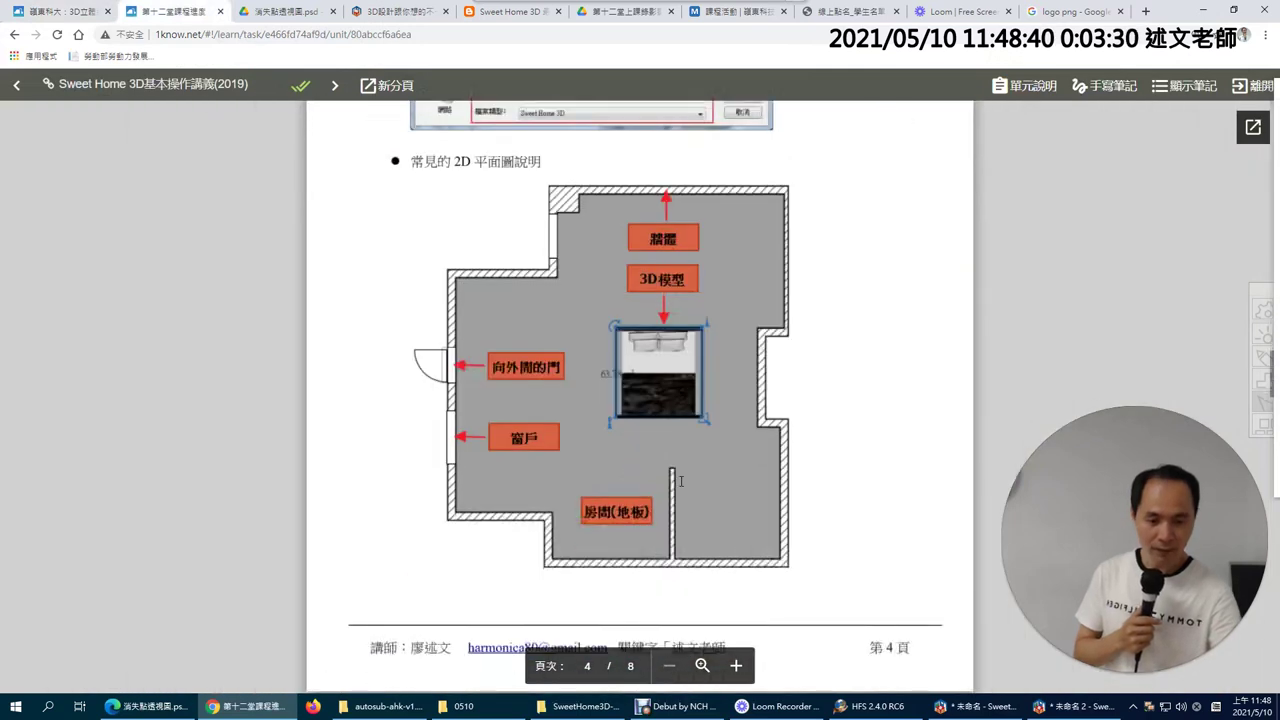
{"action": "scroll", "coordinate": [681, 481], "scroll_direction": "down", "scroll_amount": 8}
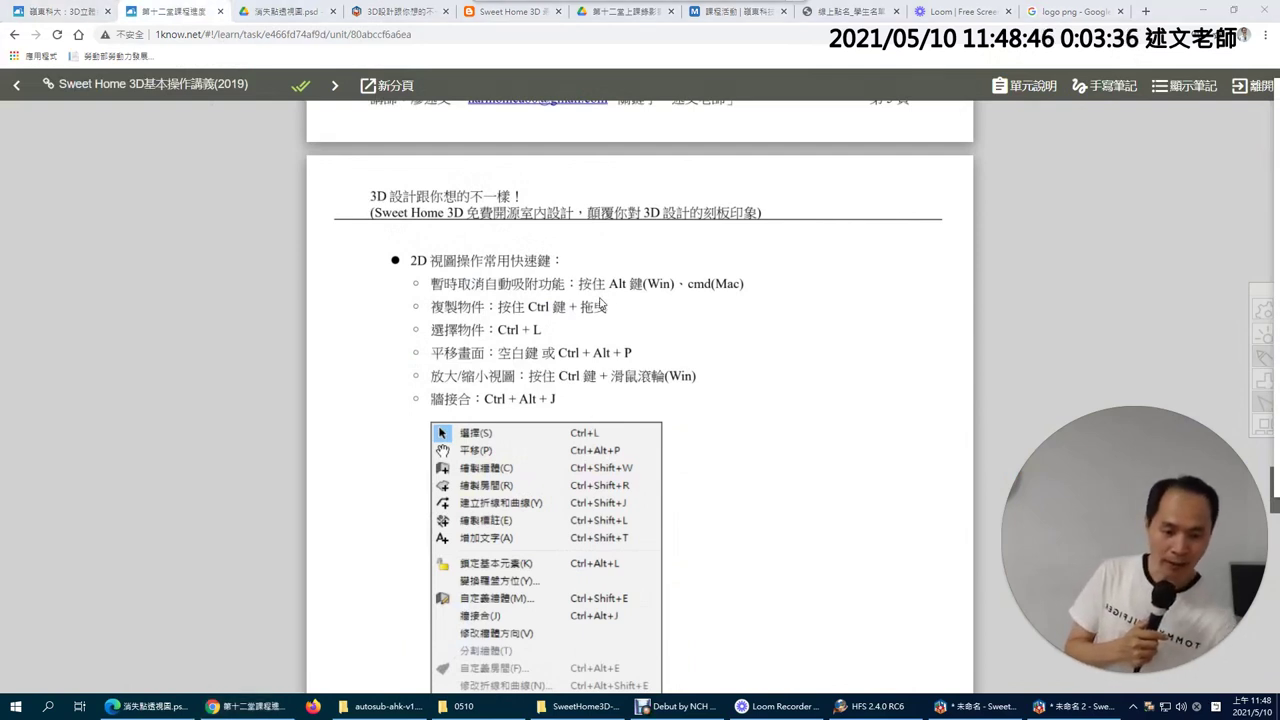
{"action": "left_click_drag", "start_coordinate": [599, 296], "coordinate": [729, 297]}
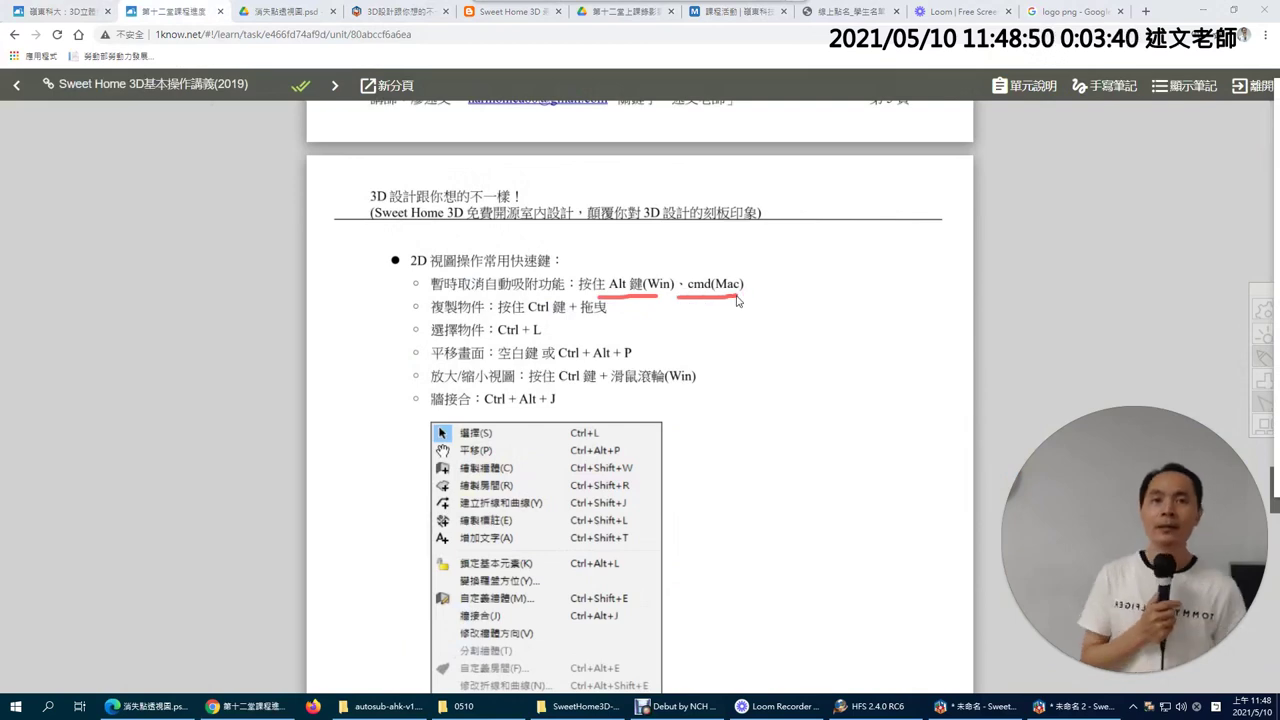
{"action": "key", "text": "Escape"}
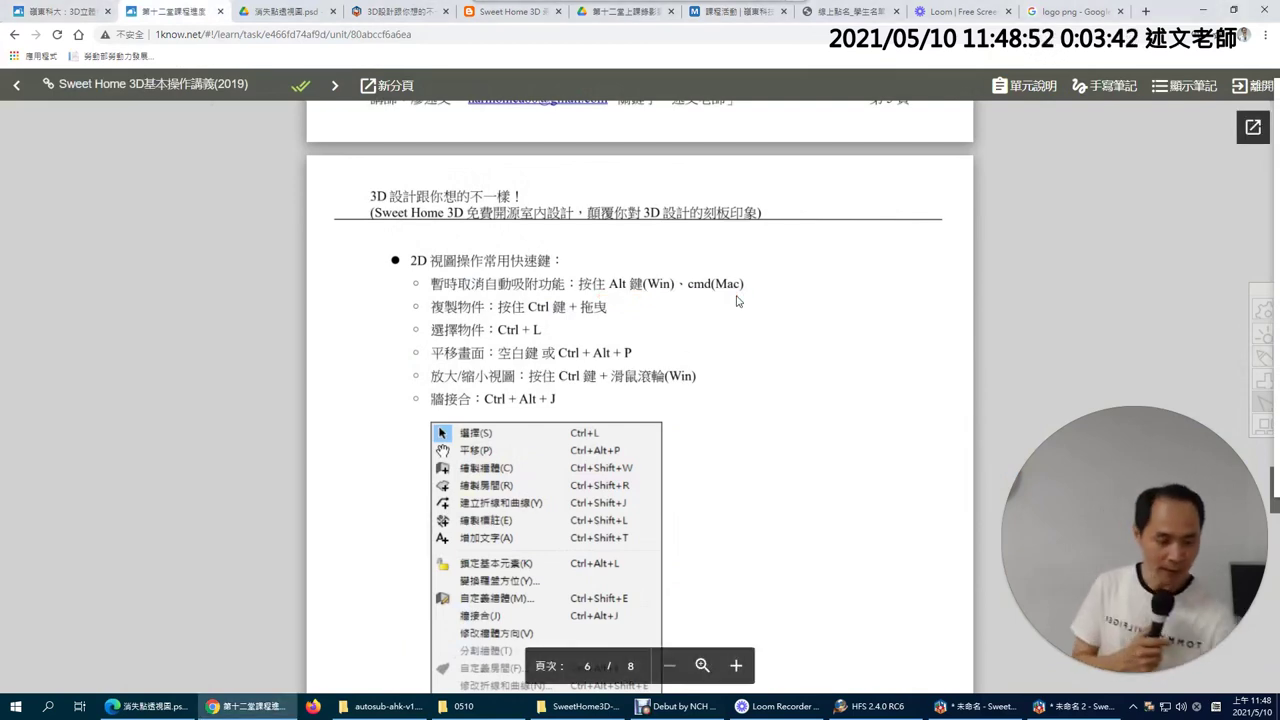
Switch back to Sweet Home 3D and try to move the room's lower-right corner freely with snapping suspended
{"action": "left_click", "coordinate": [1075, 706]}
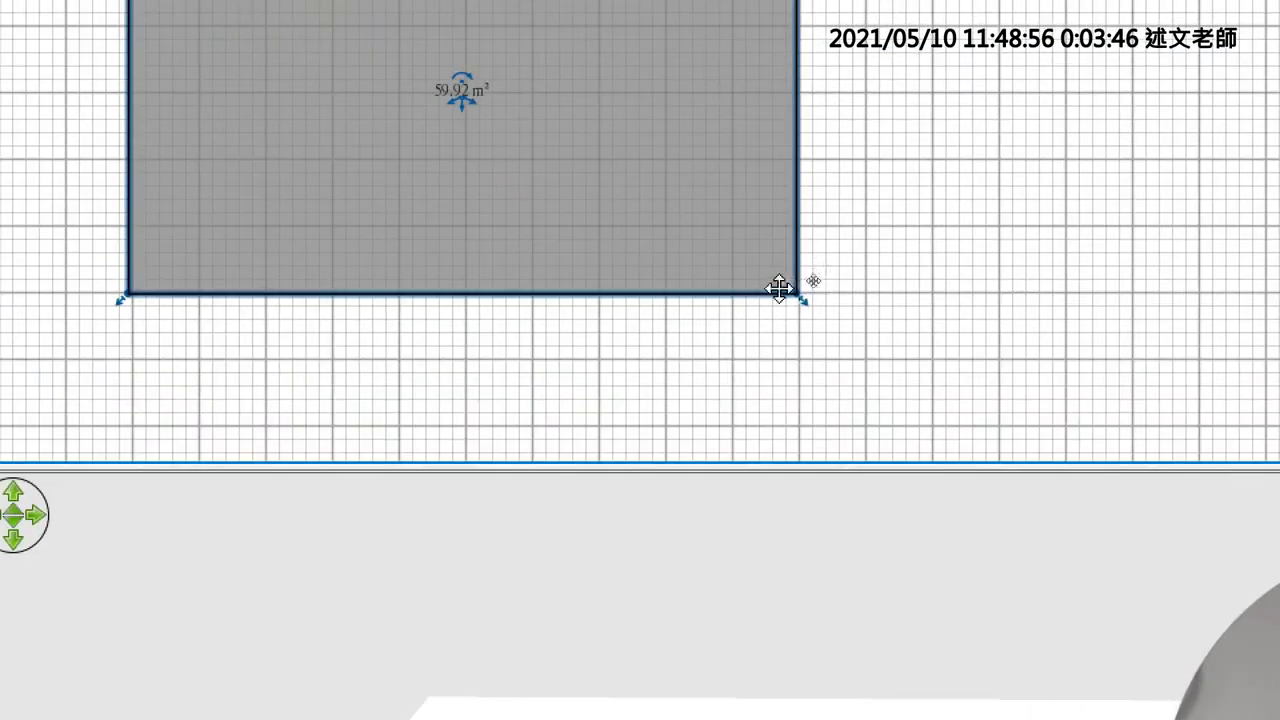
{"action": "left_click_drag", "start_coordinate": [802, 292], "coordinate": [845, 276]}
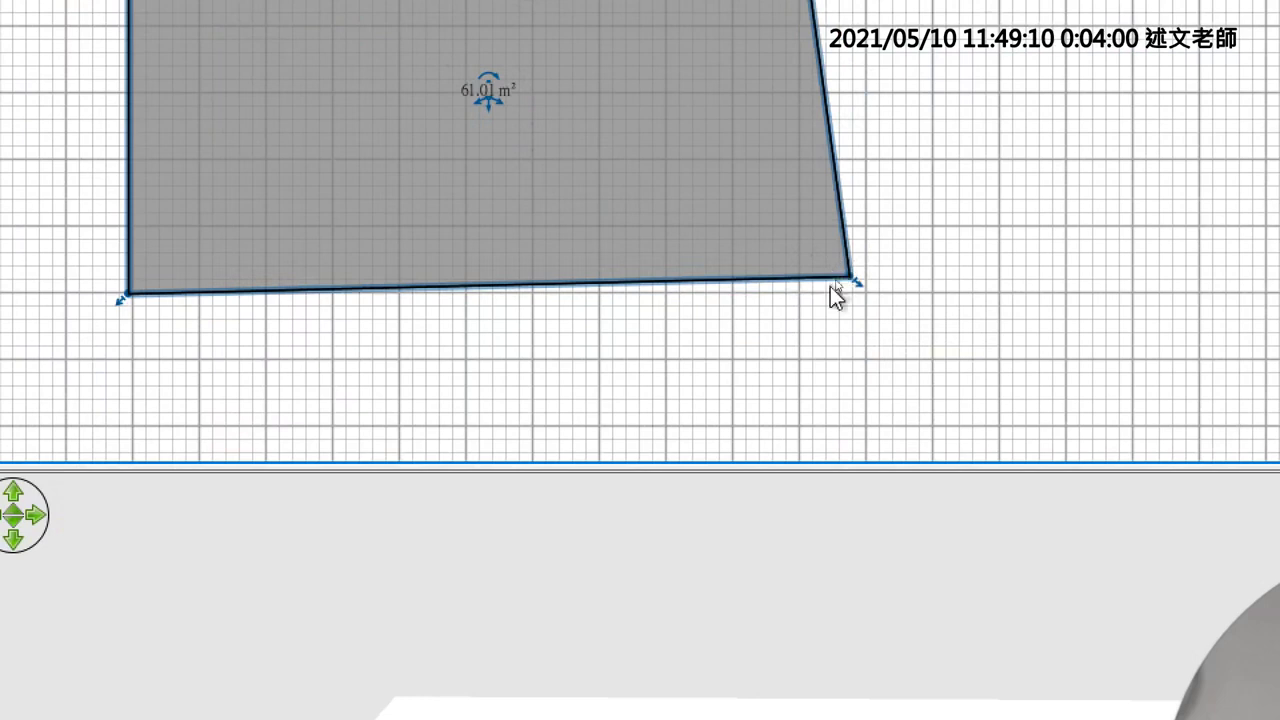
{"action": "left_click", "coordinate": [855, 278]}
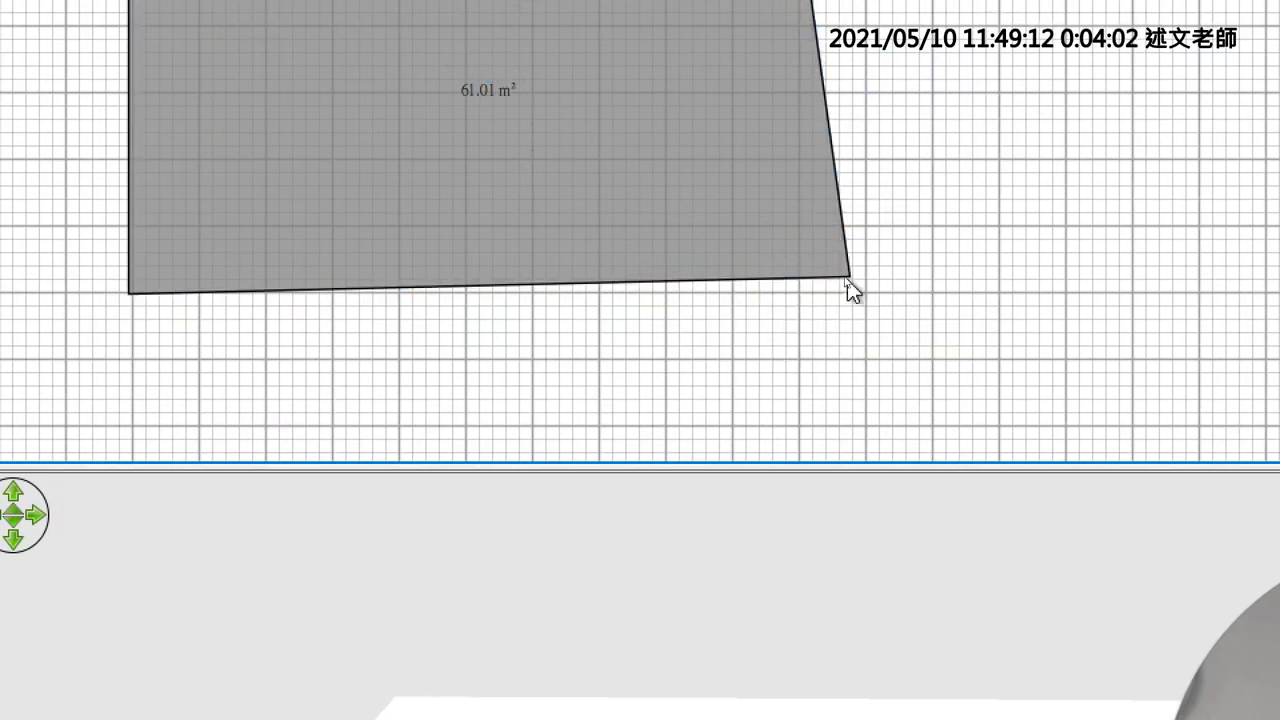
{"action": "left_click", "coordinate": [845, 276]}
{"action": "left_click_drag", "start_coordinate": [846, 277], "coordinate": [836, 292]}
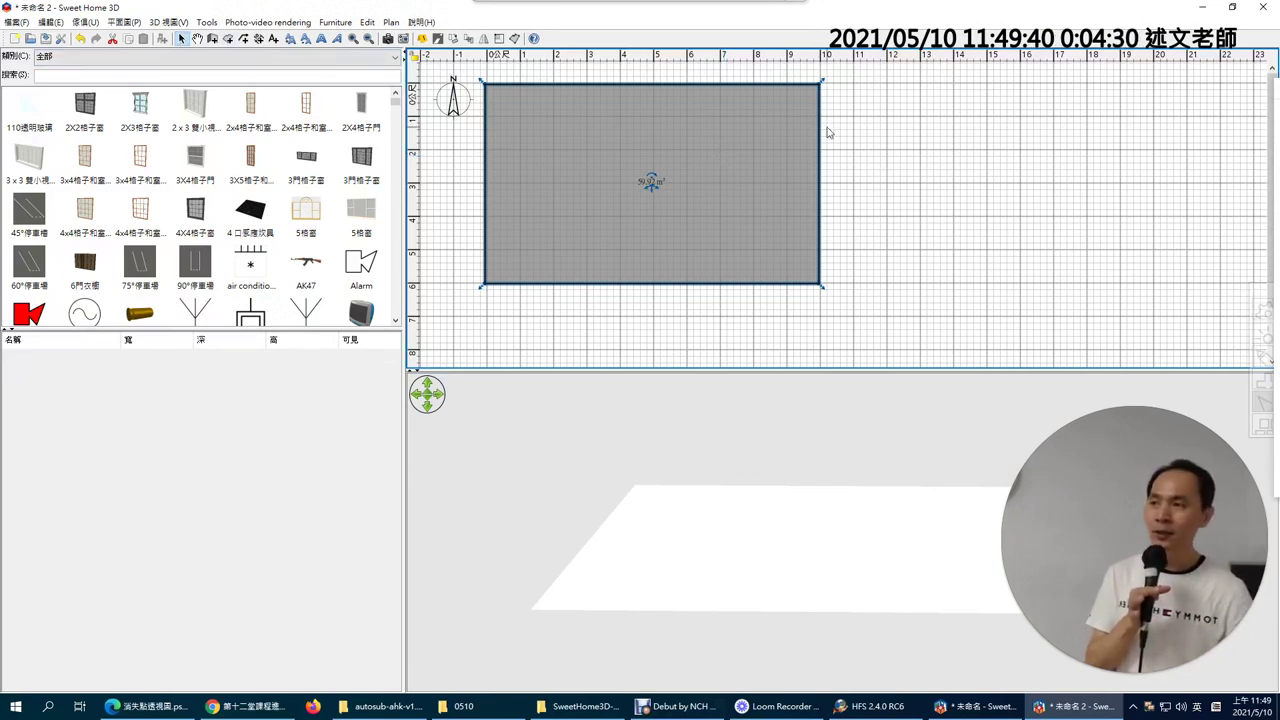
Open the room's floor texture selection and filter the available textures by 草
{"action": "double_click", "coordinate": [581, 214]}
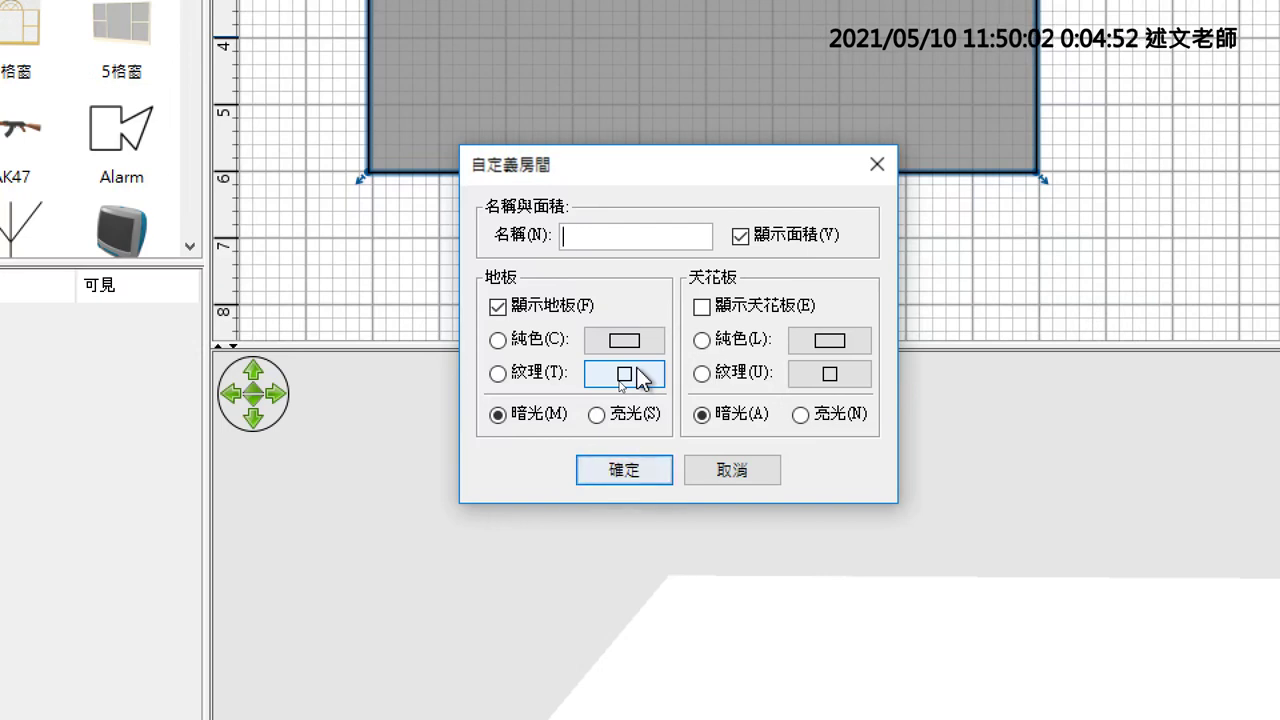
{"action": "left_click", "coordinate": [637, 368]}
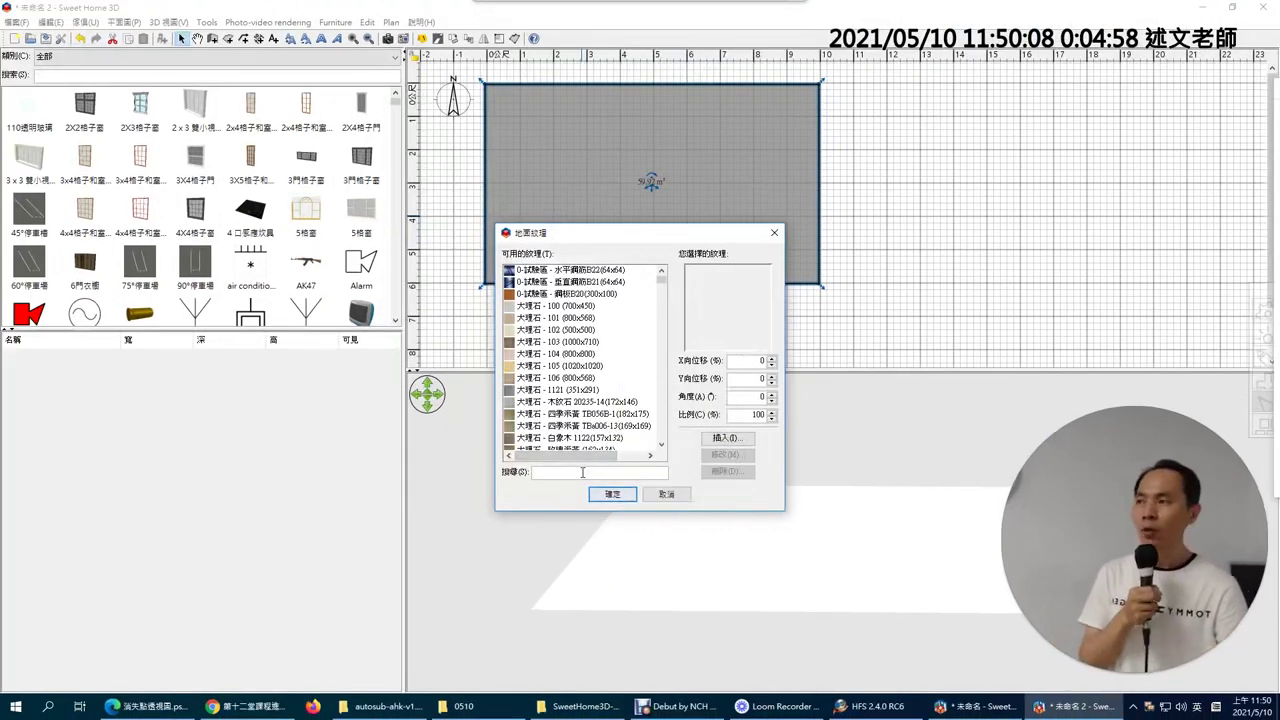
{"action": "left_click_drag", "start_coordinate": [661, 277], "coordinate": [668, 443]}
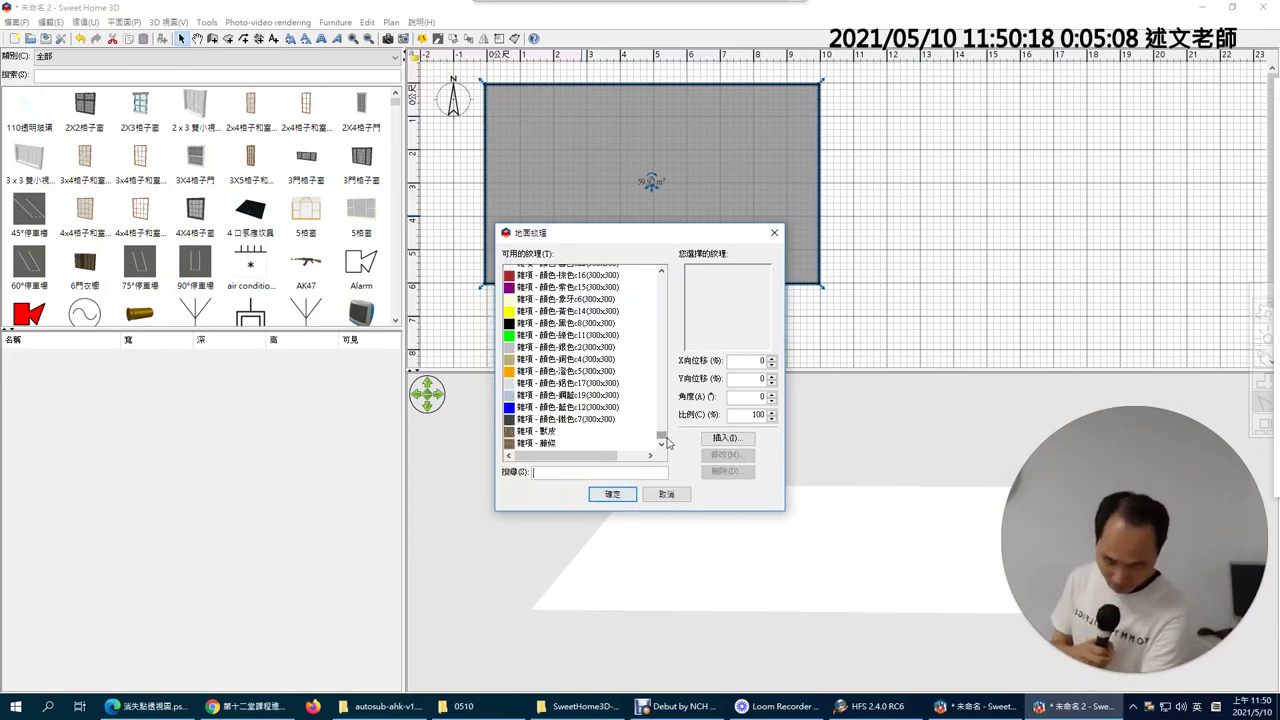
{"action": "type", "text": "RD"}
{"action": "key", "text": "space"}
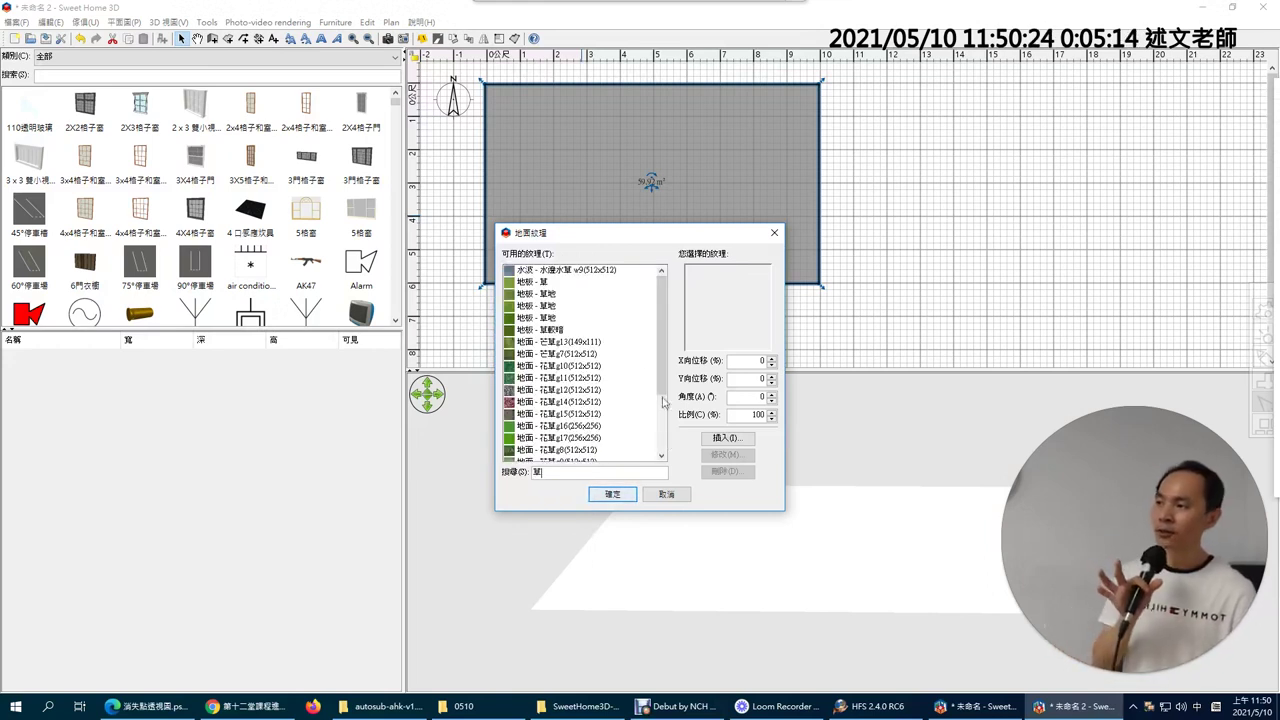
Preview grass texture candidates for the floor, including 芒草g7, 花草g10, 花草g11, 花草g14, 花草g16 and 草較暗
{"action": "mouse_move", "coordinate": [576, 323]}
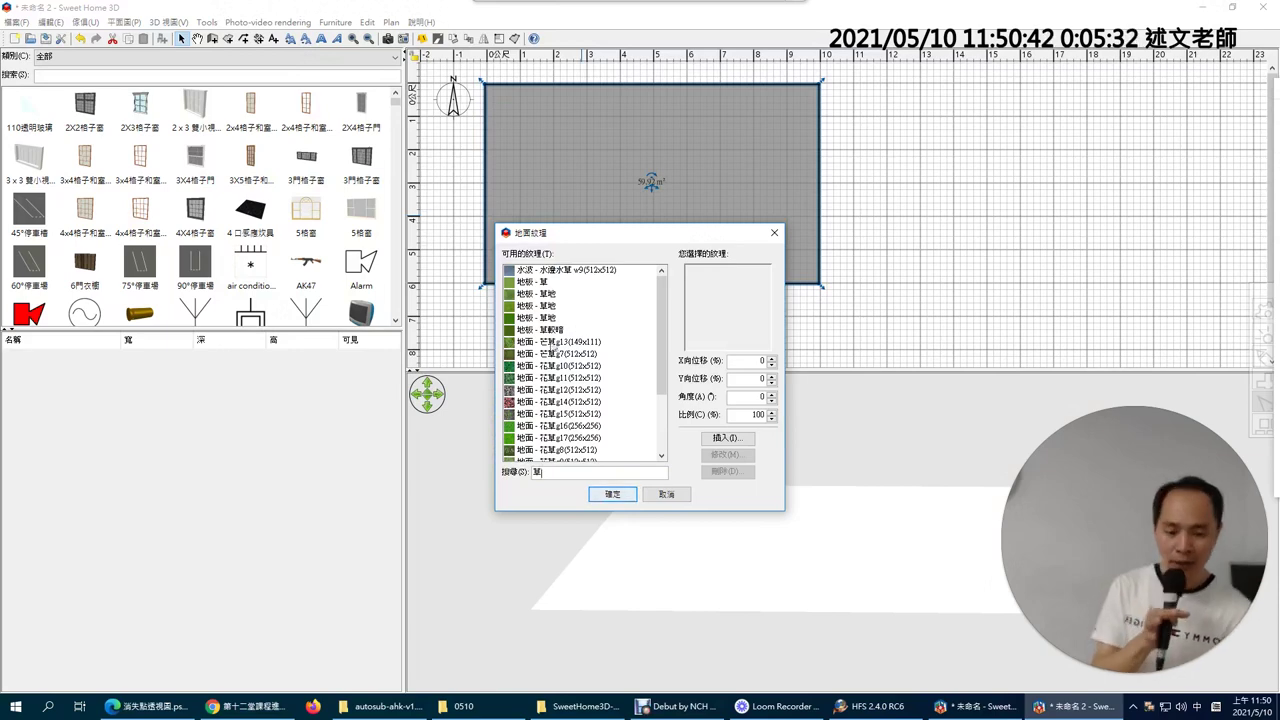
{"action": "scroll", "coordinate": [640, 350], "scroll_direction": "down", "scroll_amount": 1}
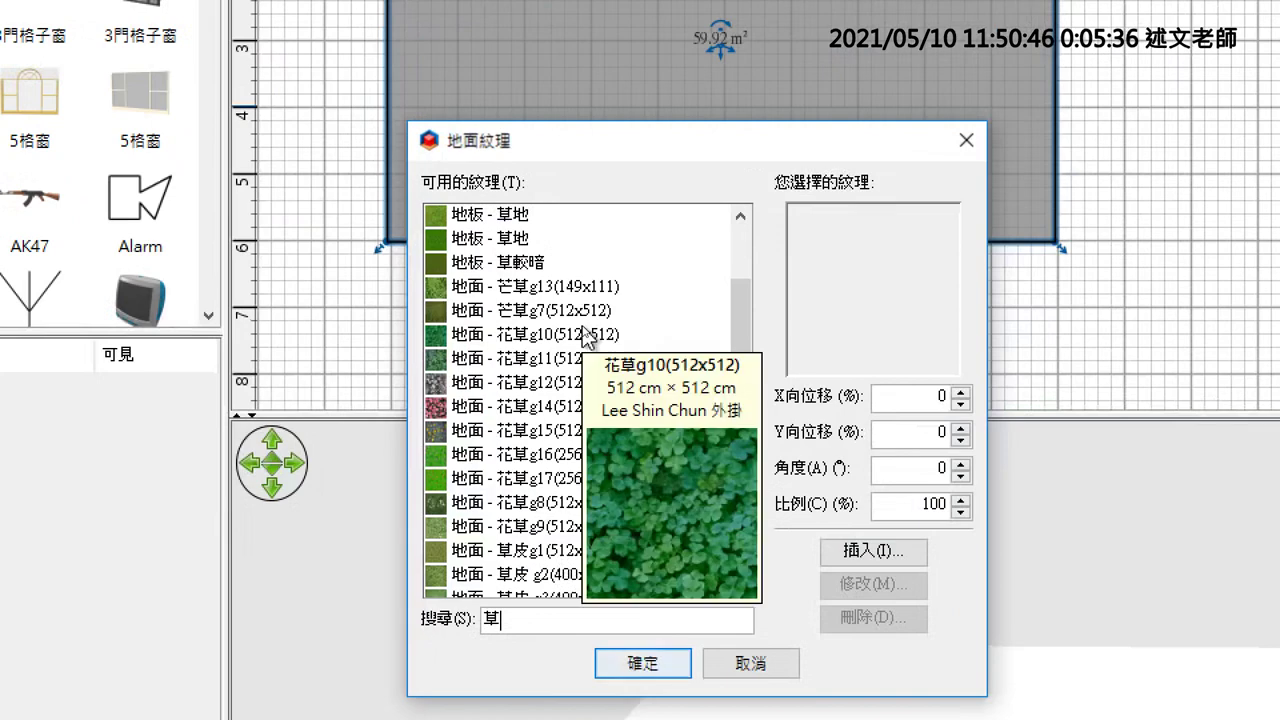
{"action": "left_click", "coordinate": [585, 310]}
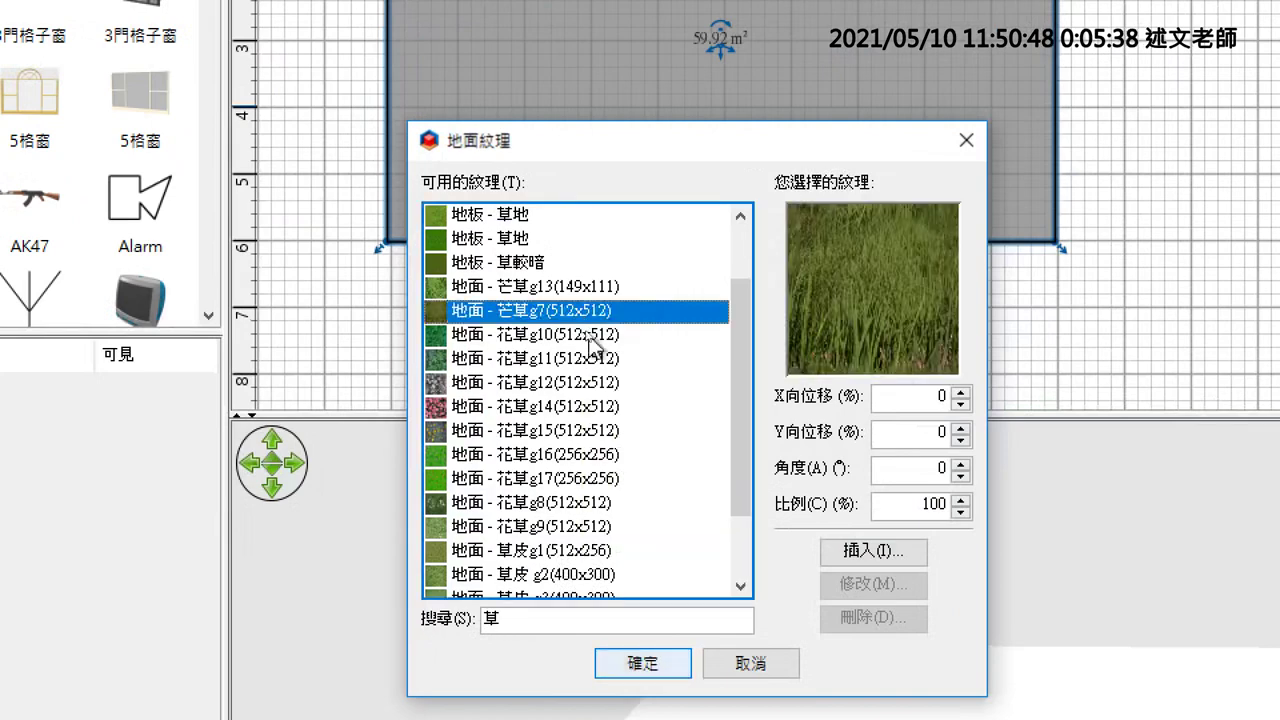
{"action": "left_click", "coordinate": [590, 336]}
{"action": "left_click", "coordinate": [595, 358]}
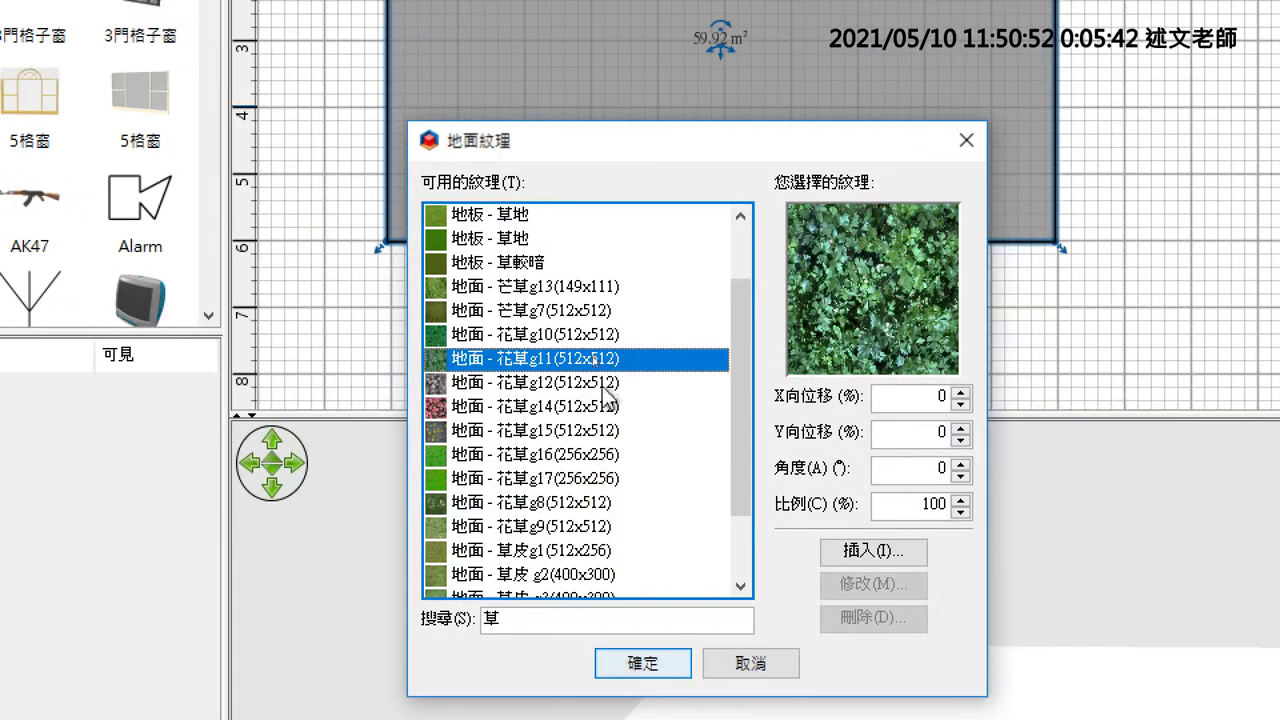
{"action": "left_click", "coordinate": [608, 408]}
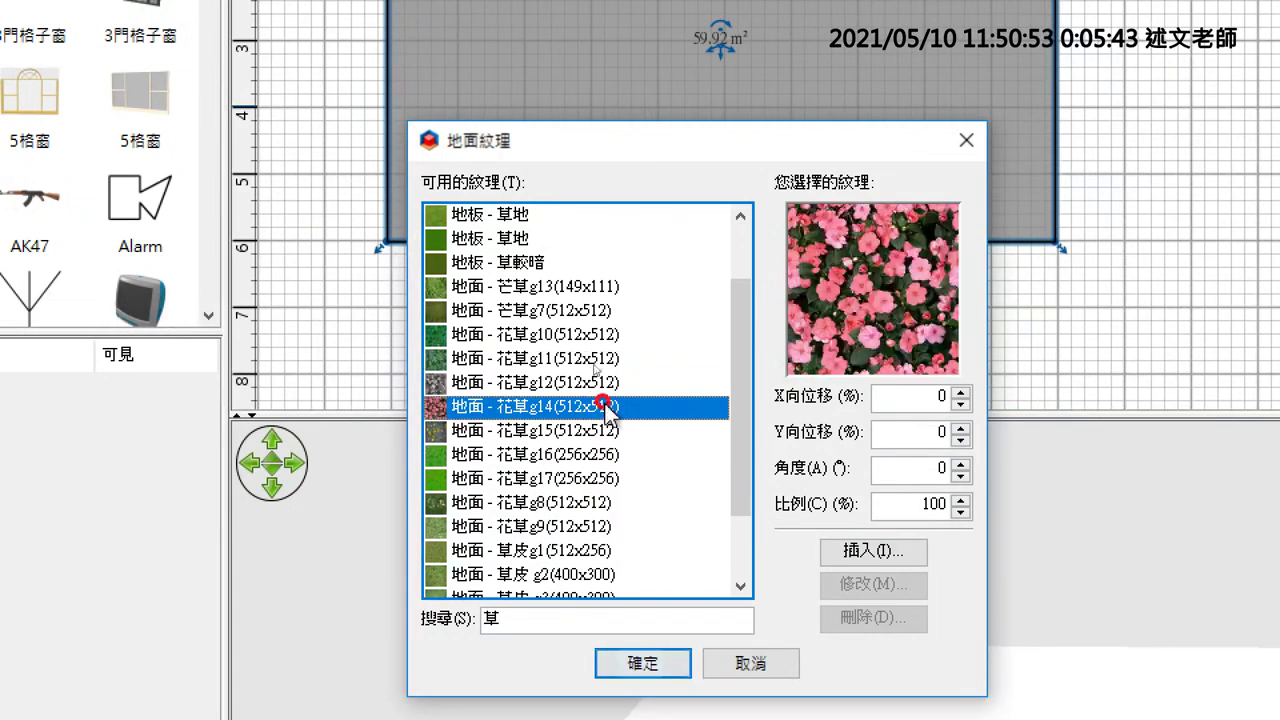
{"action": "left_click", "coordinate": [612, 456]}
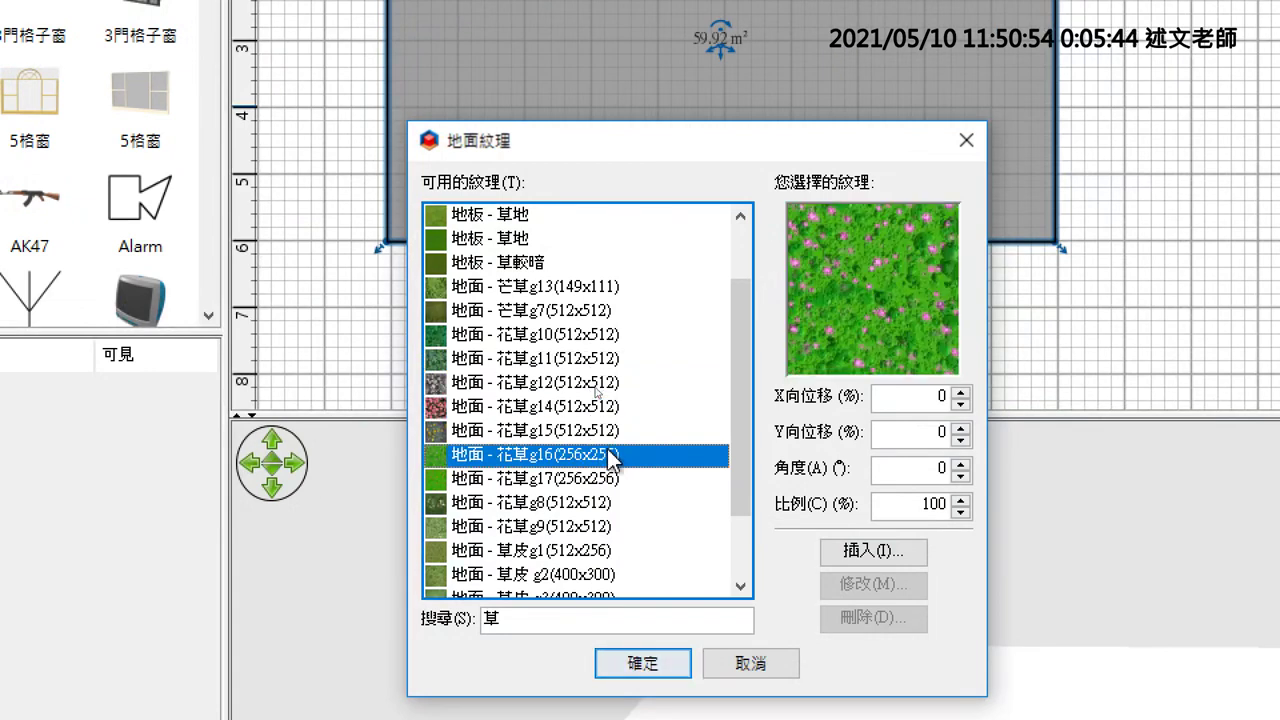
{"action": "left_click", "coordinate": [520, 242]}
{"action": "left_click", "coordinate": [540, 268]}
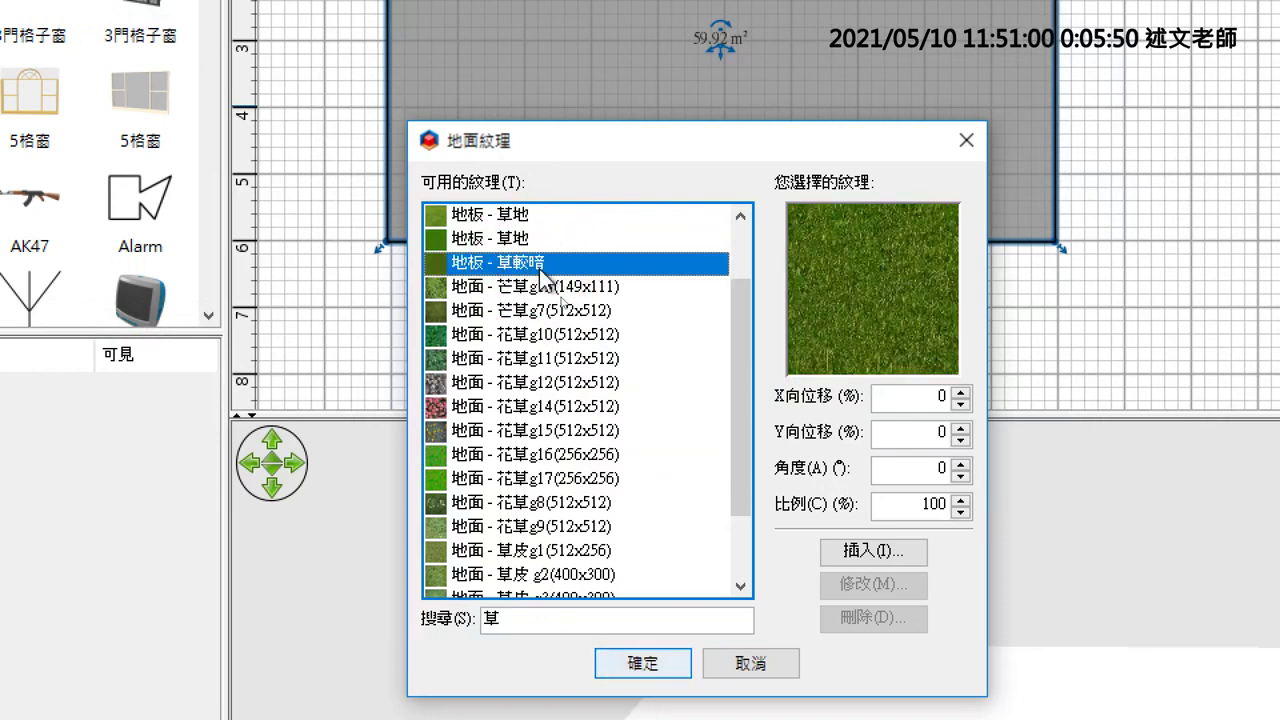
Apply the texture 地面 - 草皮 g3(400x300) to the room's floor
{"action": "scroll", "coordinate": [590, 450], "scroll_direction": "down", "scroll_amount": 2}
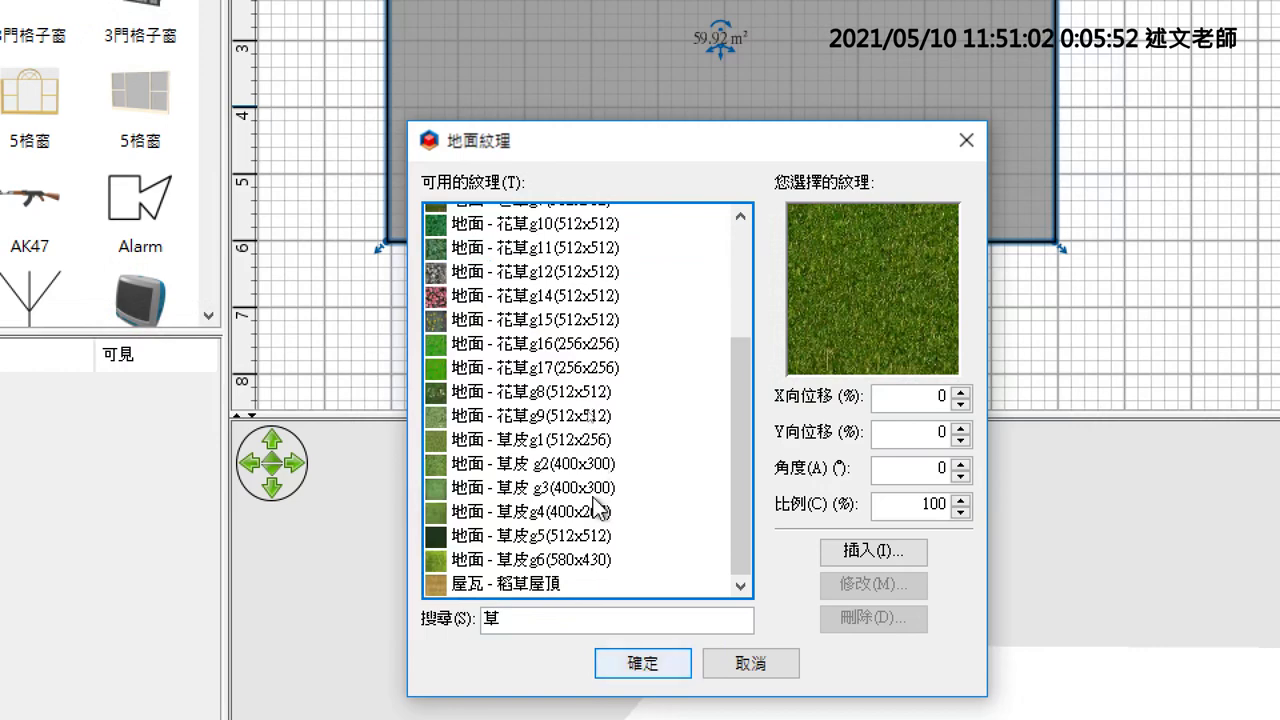
{"action": "left_click", "coordinate": [600, 490]}
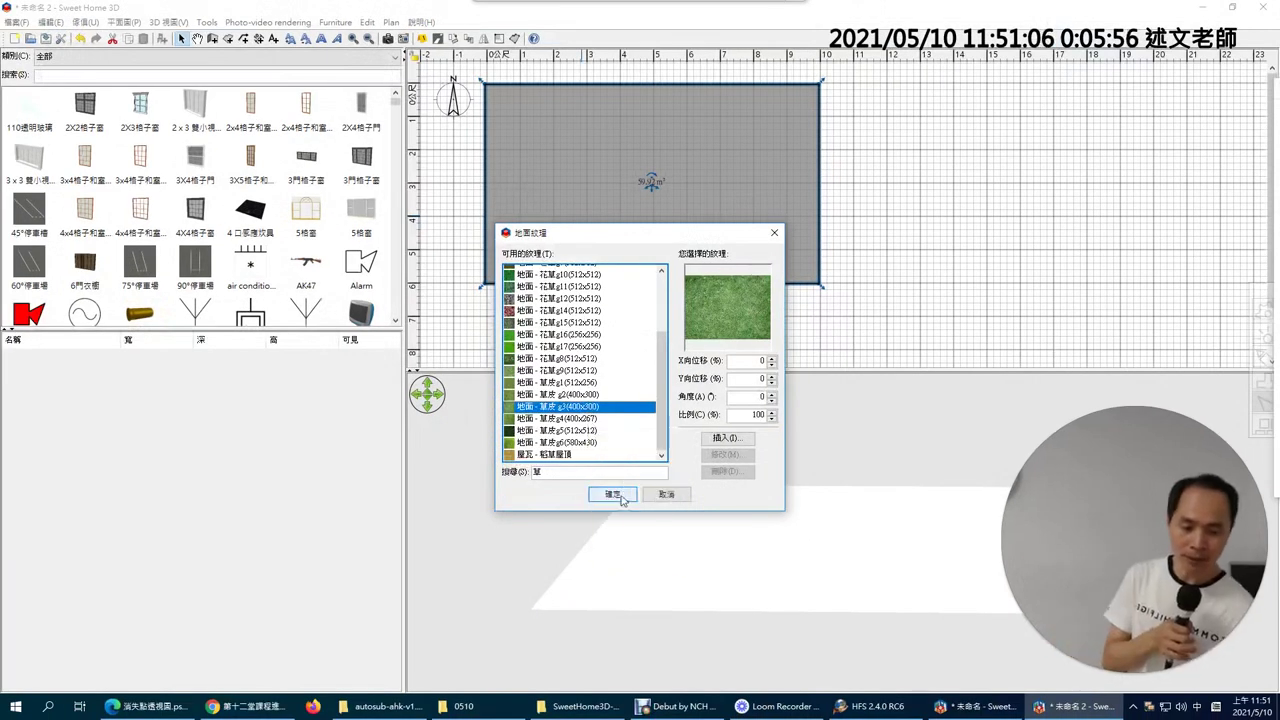
{"action": "left_click", "coordinate": [655, 665]}
{"action": "left_click", "coordinate": [612, 432]}
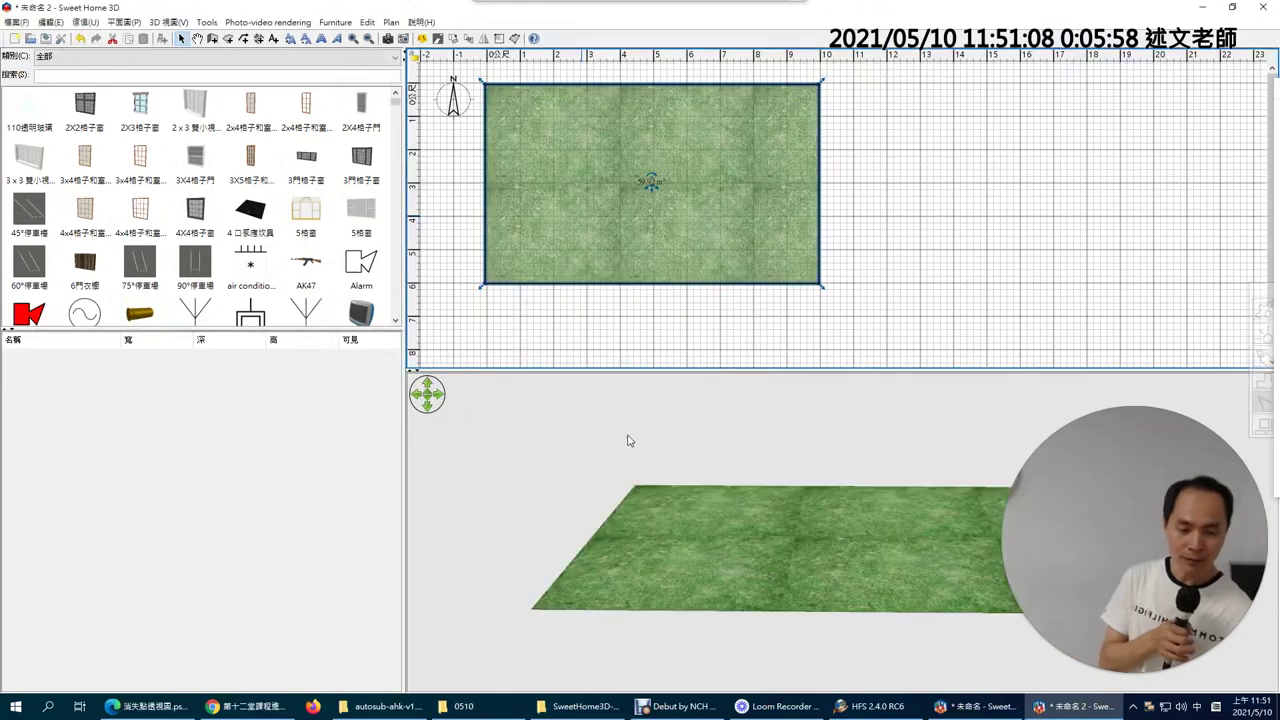
Orbit the 3D view to inspect the grass-covered floor from different angles
{"action": "left_click_drag", "start_coordinate": [1097, 568], "coordinate": [97, 662]}
{"action": "left_click_drag", "start_coordinate": [684, 598], "coordinate": [845, 592]}
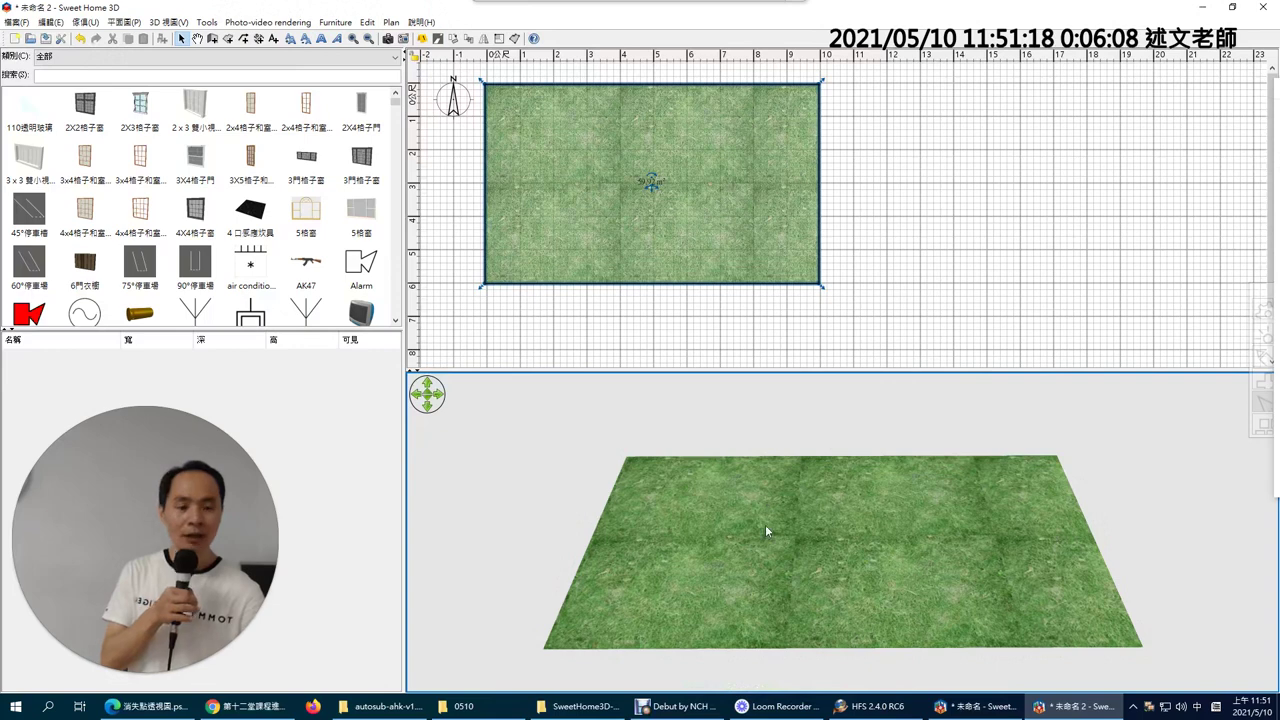
{"action": "left_click_drag", "start_coordinate": [765, 524], "coordinate": [723, 541]}
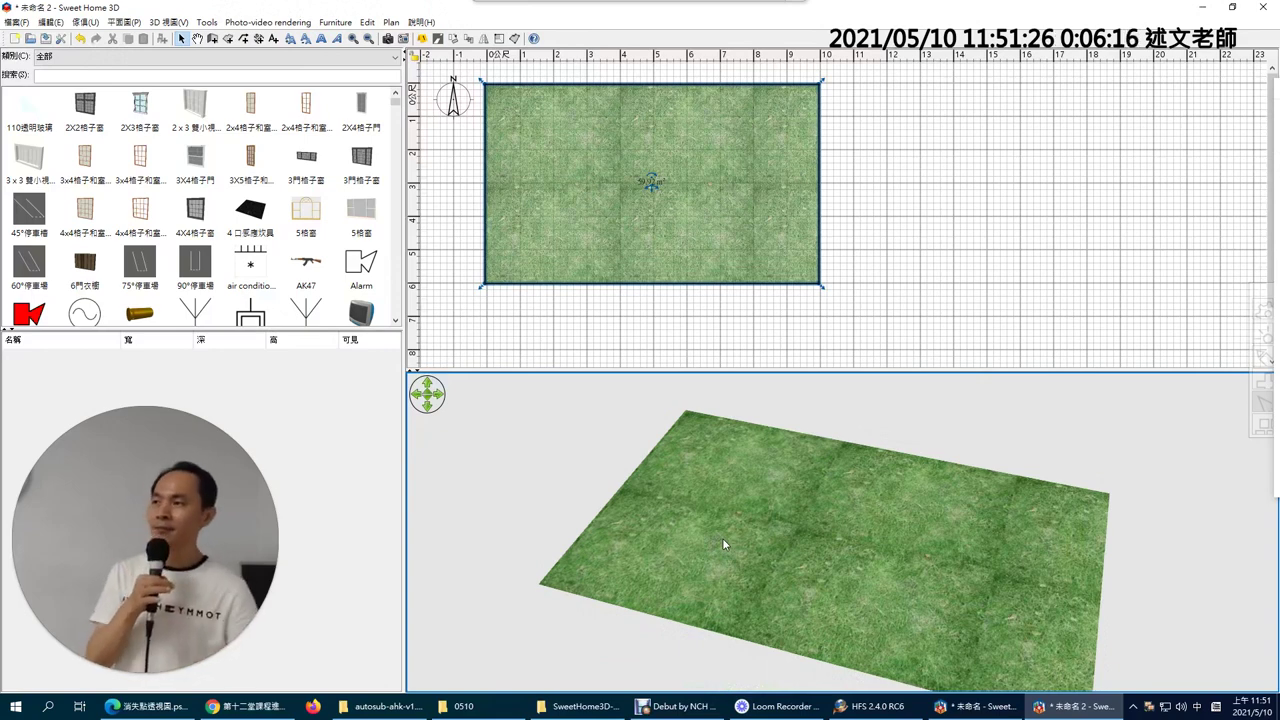
{"action": "left_click_drag", "start_coordinate": [828, 527], "coordinate": [865, 525]}
{"action": "left_click", "coordinate": [865, 525]}
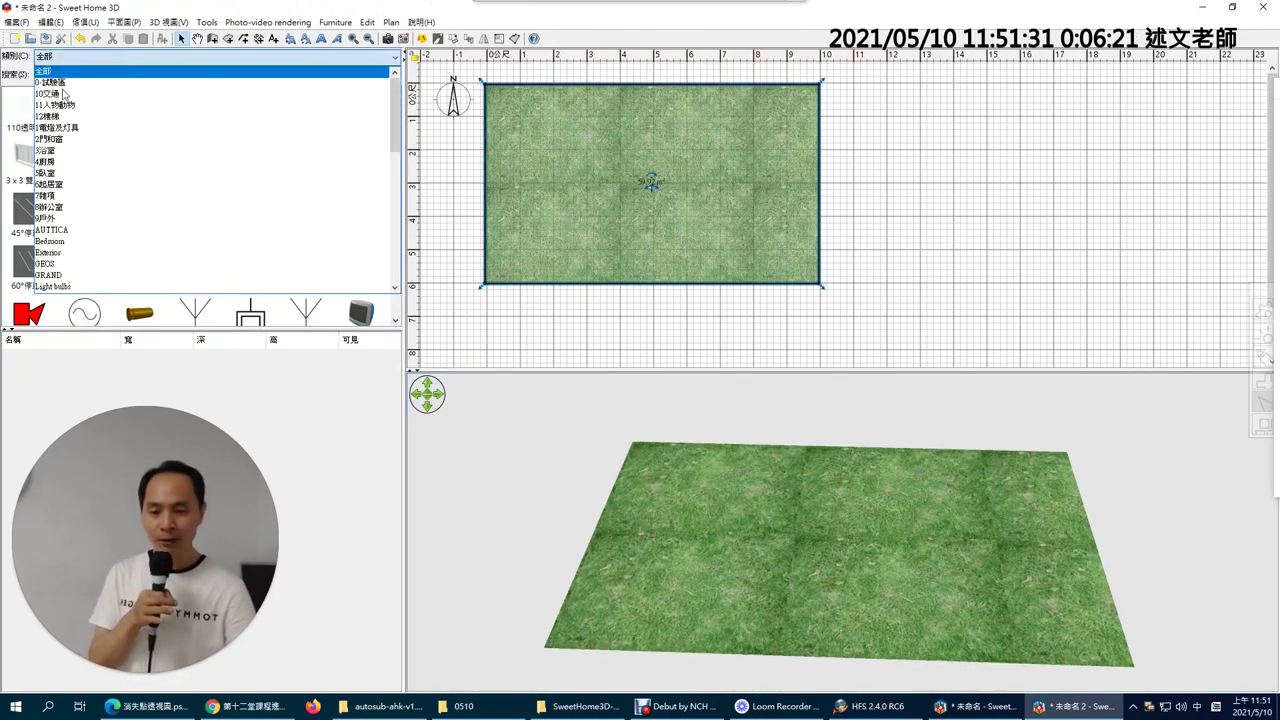
From the 9戶外 category, place two 竹栽 bamboo clumps side by side at the lawn's upper-left corner in the plan
{"action": "left_click", "coordinate": [78, 220]}
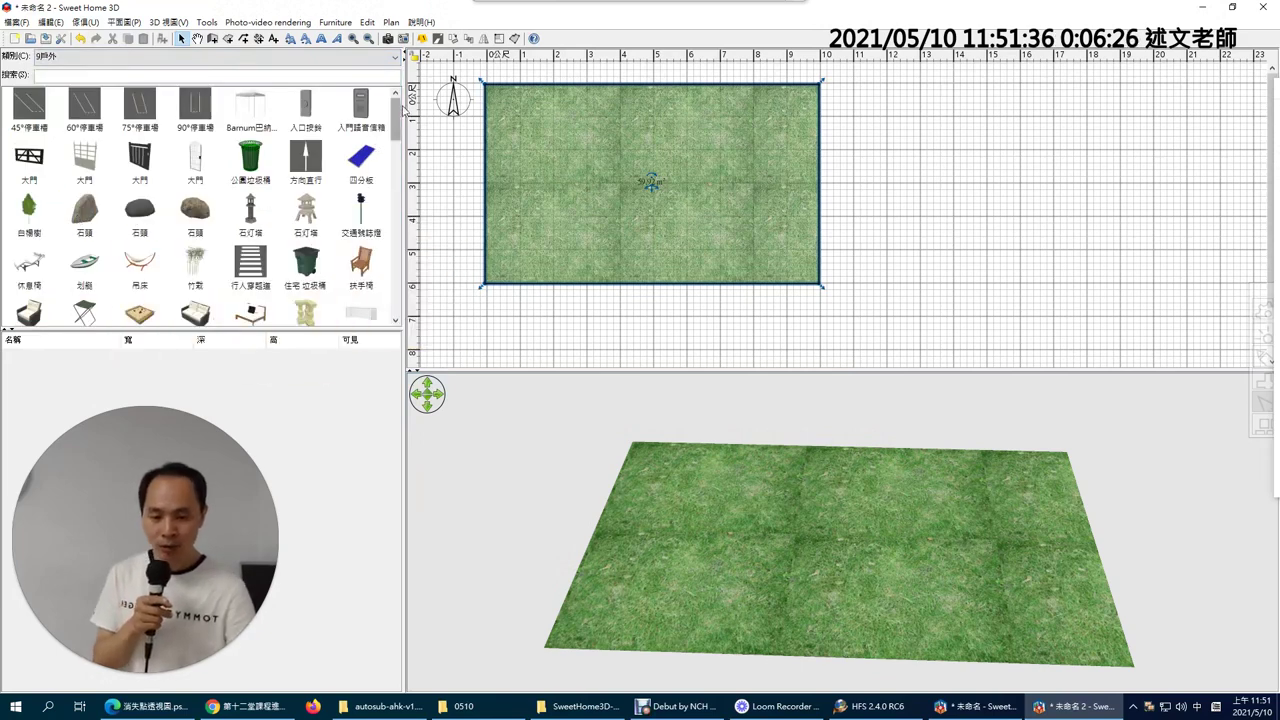
{"action": "left_click_drag", "start_coordinate": [205, 270], "coordinate": [494, 86]}
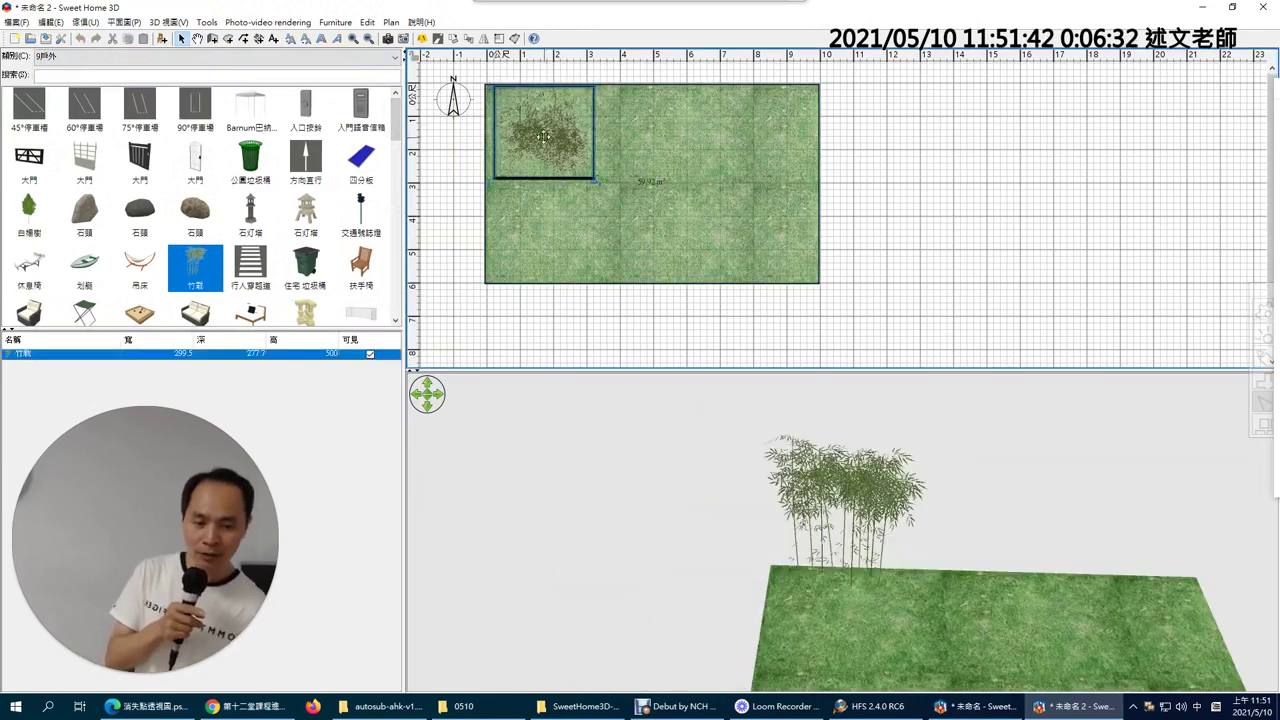
{"action": "left_click_drag", "start_coordinate": [543, 136], "coordinate": [531, 124]}
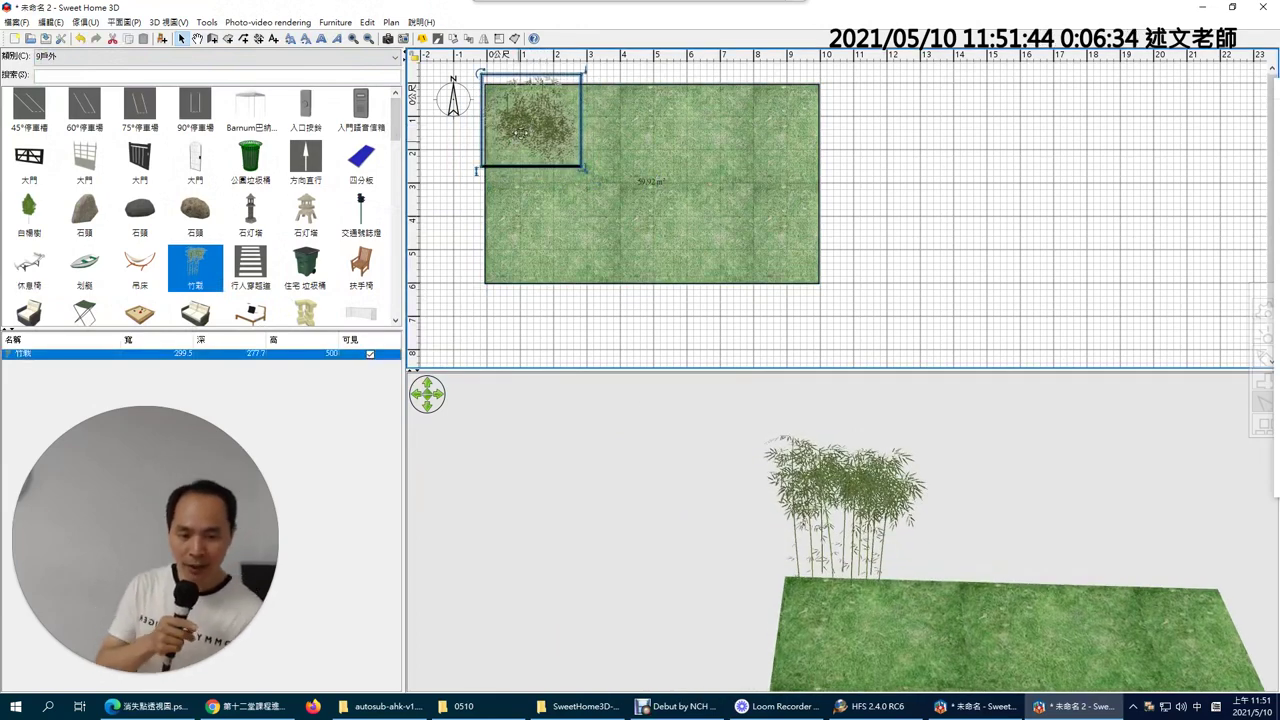
{"action": "left_click_drag", "start_coordinate": [205, 271], "coordinate": [552, 85]}
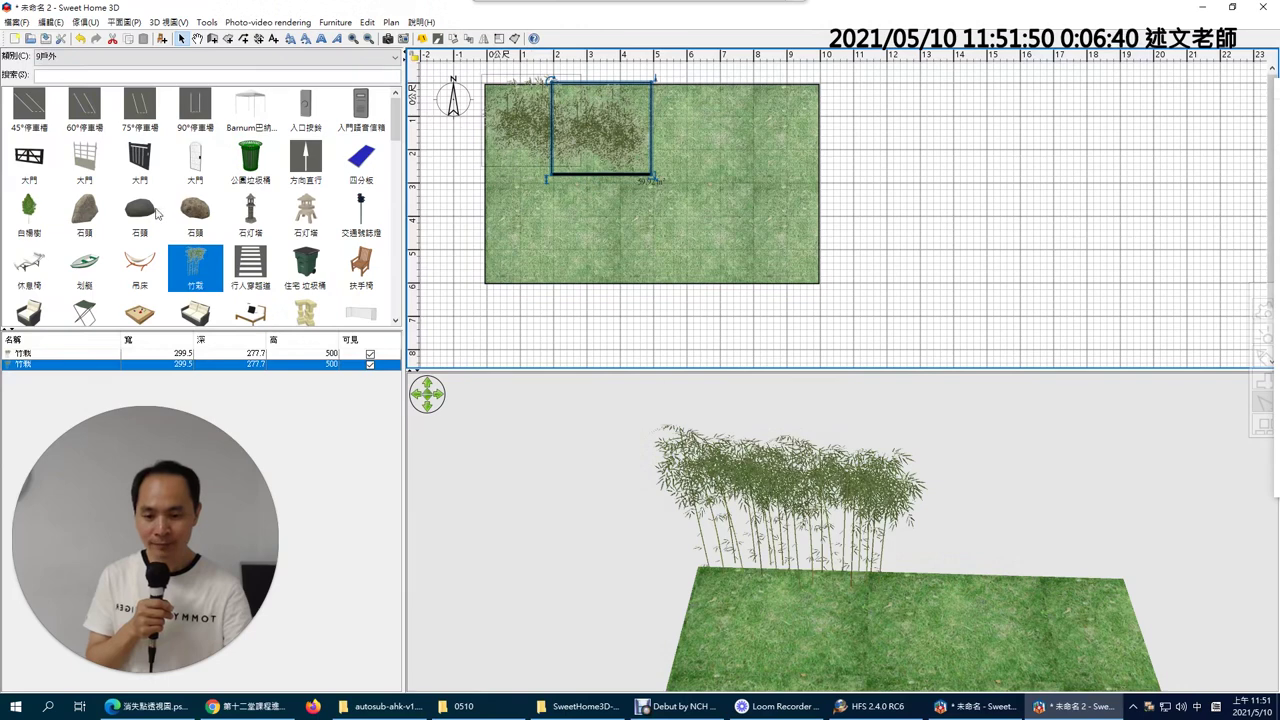
Place a 石頭 on the lawn's back edge beside the bamboo and a 野餐桌 in front of it to the right
{"action": "left_click_drag", "start_coordinate": [196, 218], "coordinate": [653, 89]}
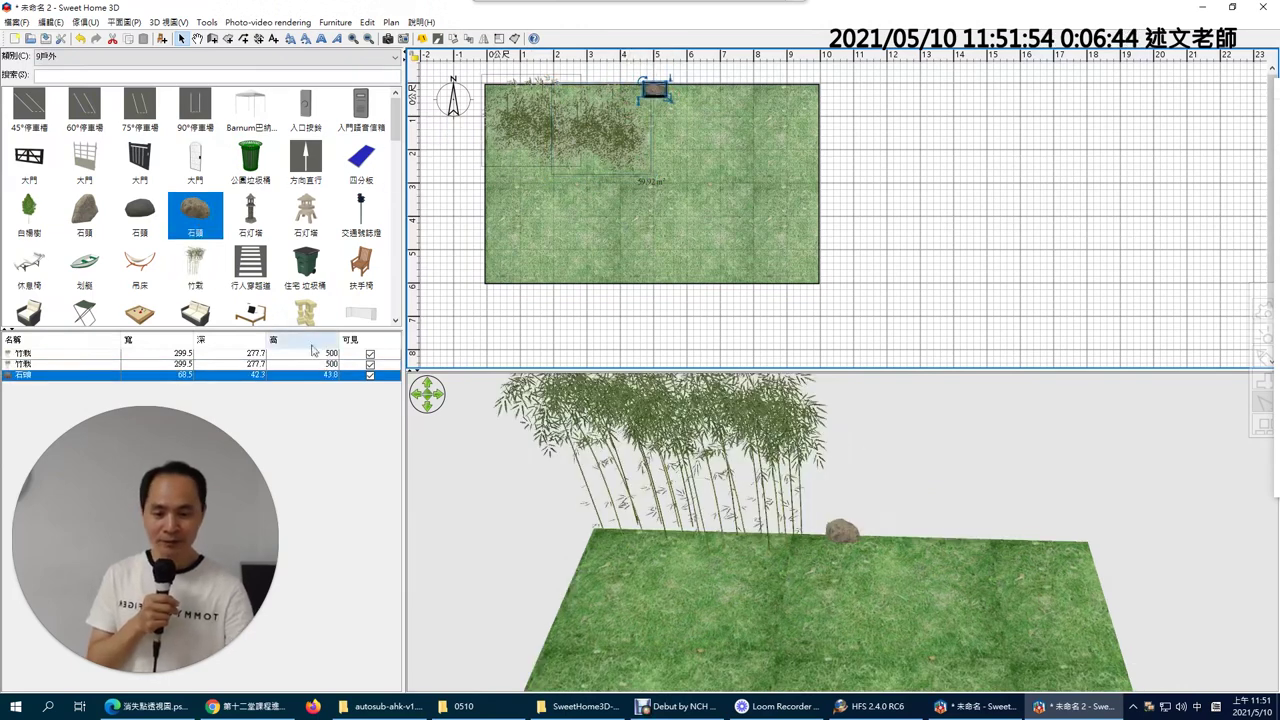
{"action": "scroll", "coordinate": [232, 290], "scroll_direction": "down", "scroll_amount": 5}
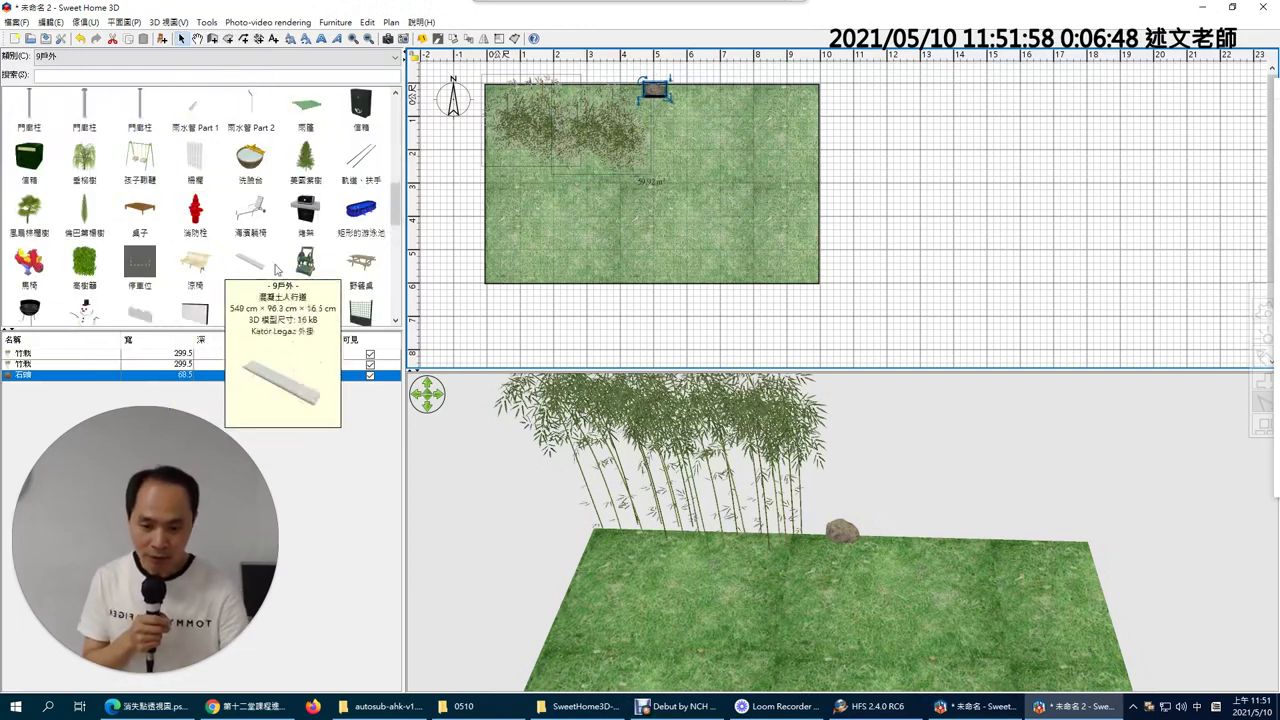
{"action": "left_click_drag", "start_coordinate": [361, 262], "coordinate": [697, 121]}
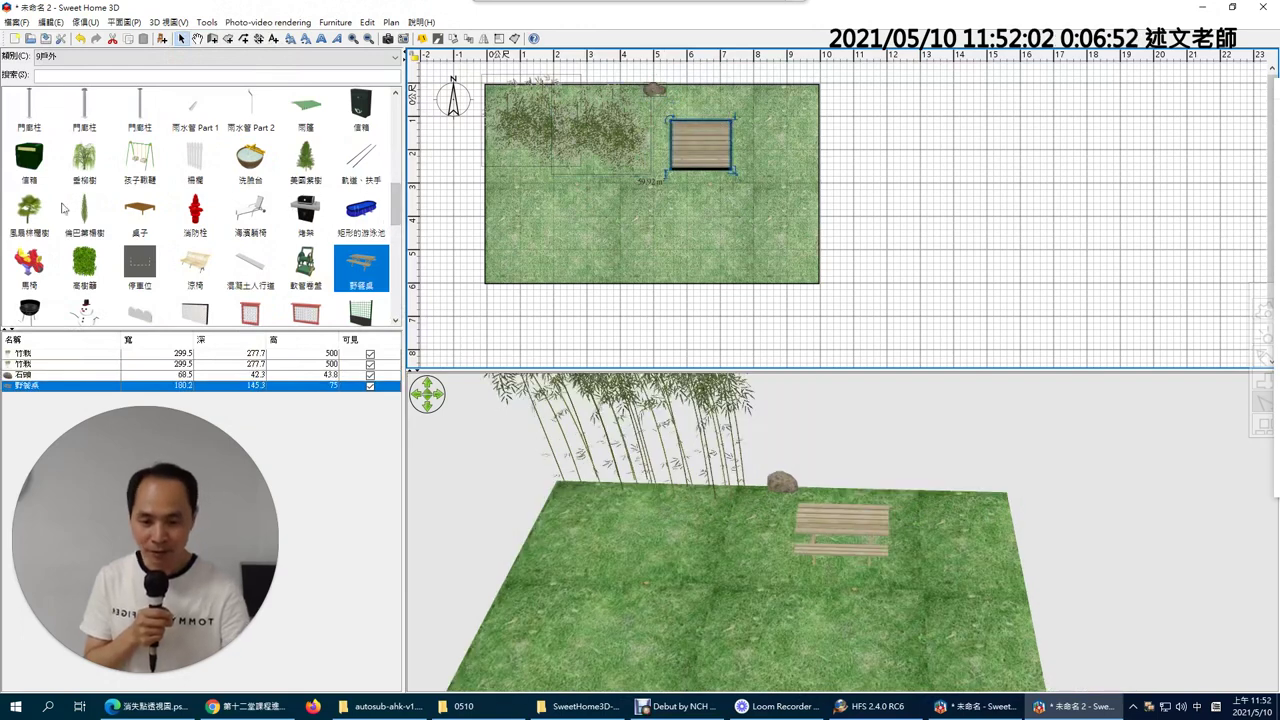
Place a 孩子鞦韆 near the lawn's front edge, then move the rock into the bamboo and duplicate it twice
{"action": "left_click_drag", "start_coordinate": [140, 168], "coordinate": [617, 234]}
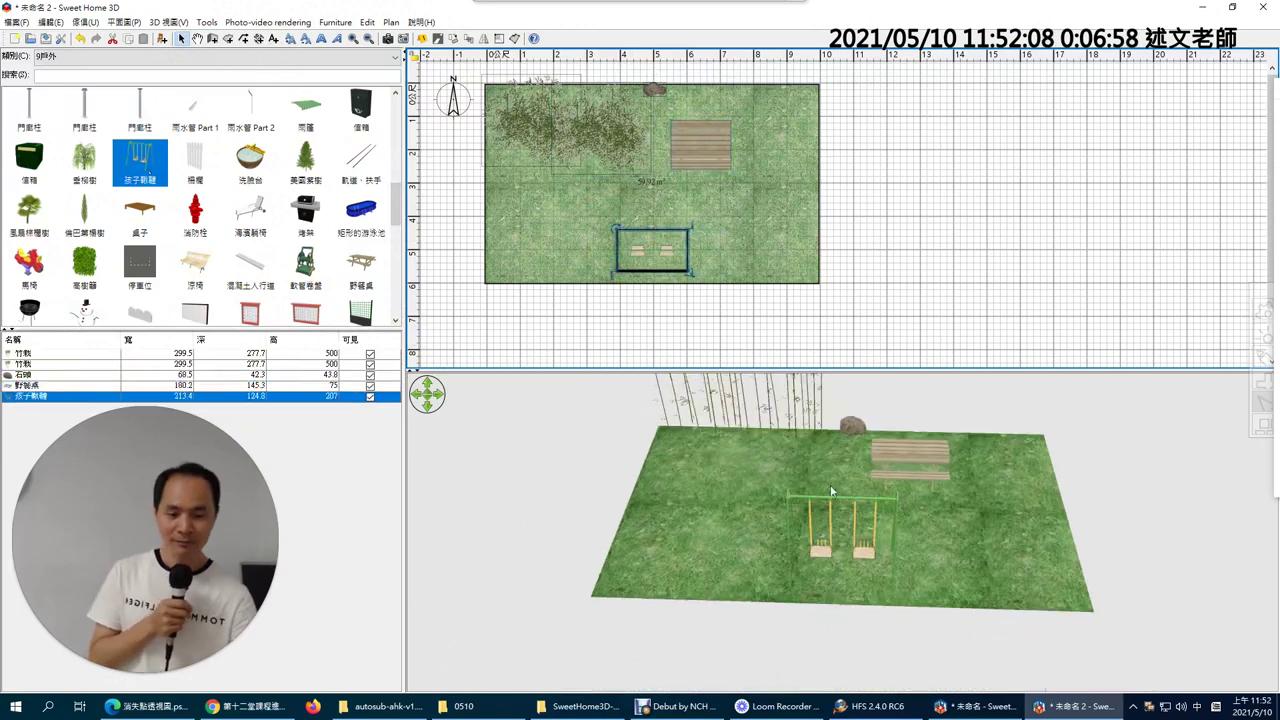
{"action": "left_click_drag", "start_coordinate": [942, 493], "coordinate": [880, 515]}
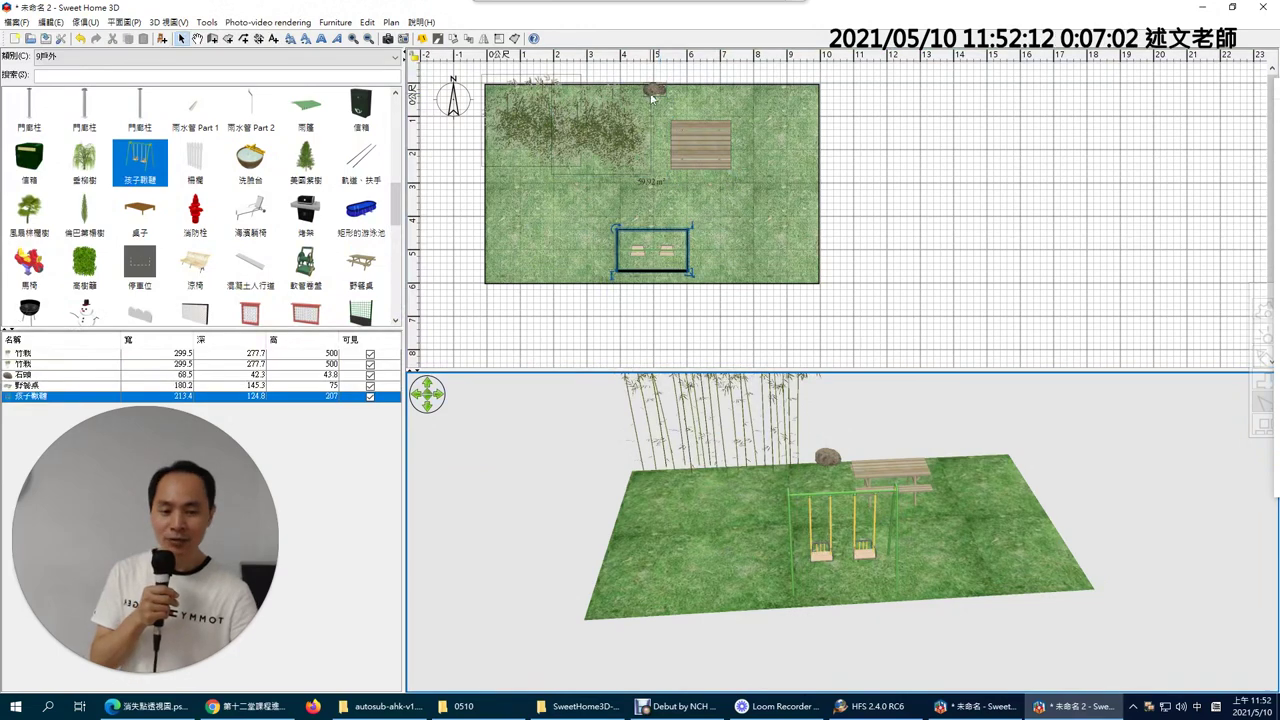
{"action": "left_click_drag", "start_coordinate": [652, 97], "coordinate": [549, 118]}
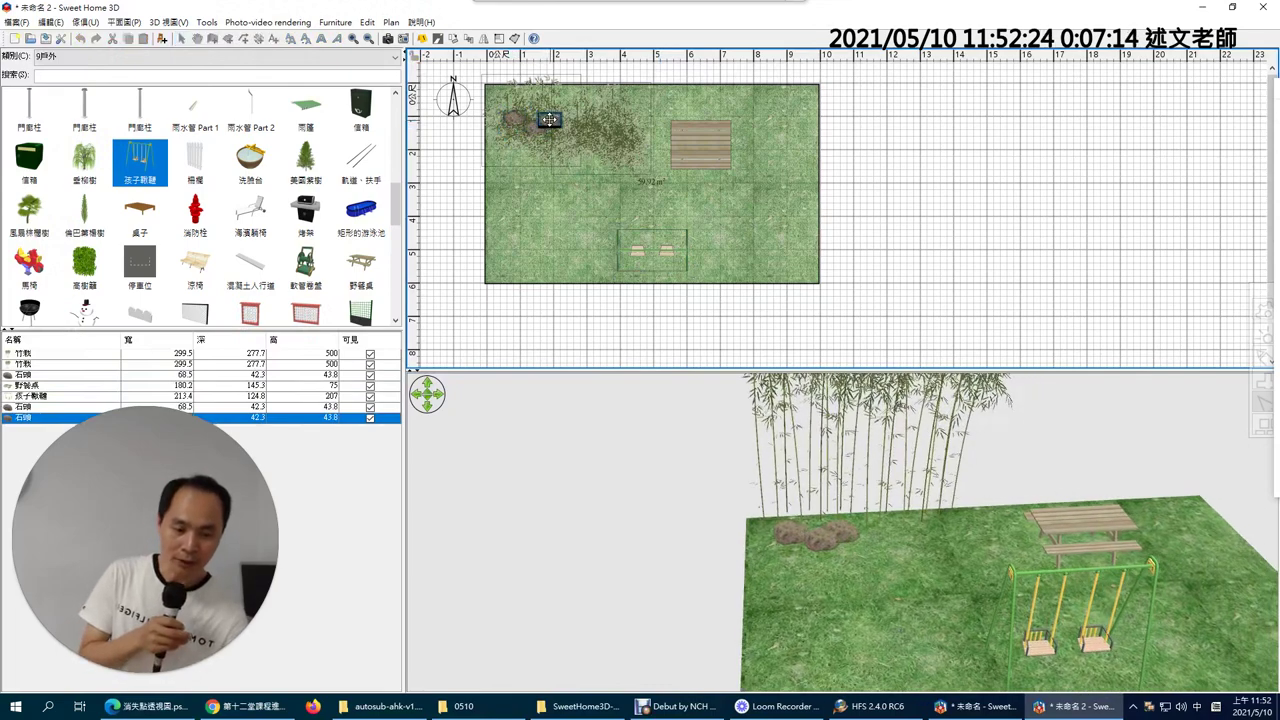
{"action": "left_click_drag", "start_coordinate": [918, 474], "coordinate": [876, 517]}
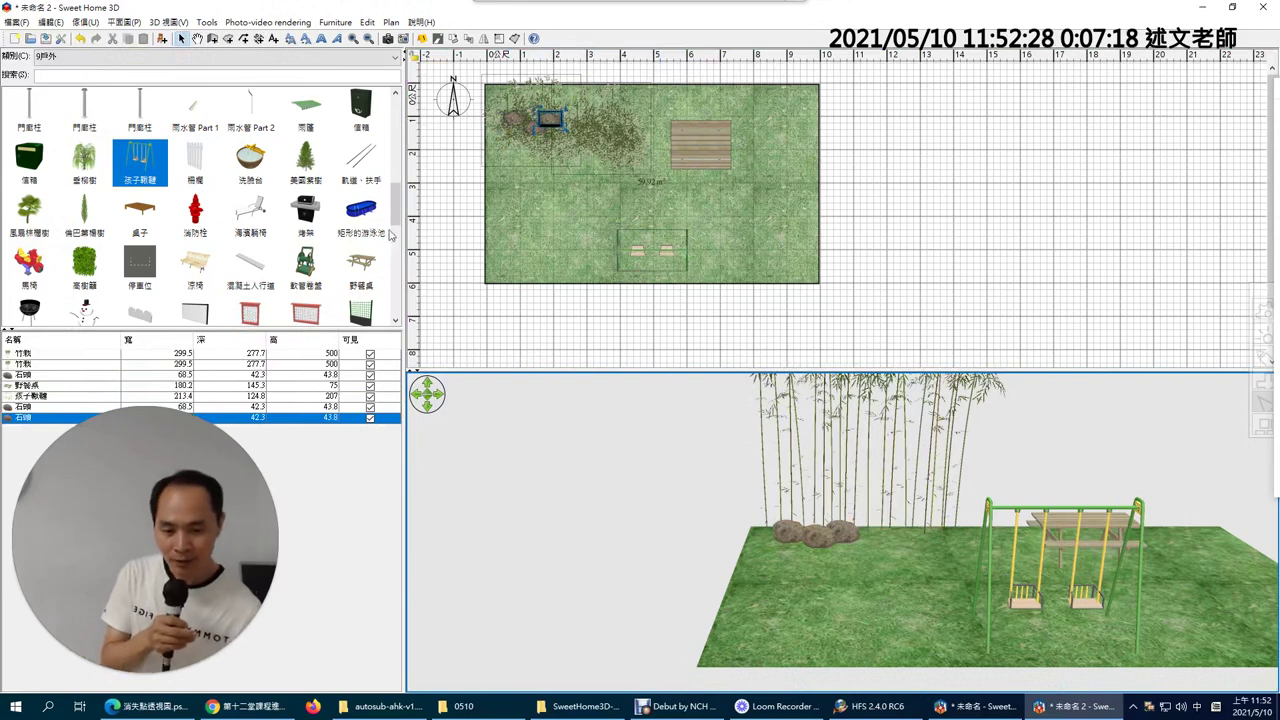
Place a white 躺椅 behind the picnic table and shift the table slightly forward to clear it
{"action": "left_click_drag", "start_coordinate": [396, 216], "coordinate": [402, 278]}
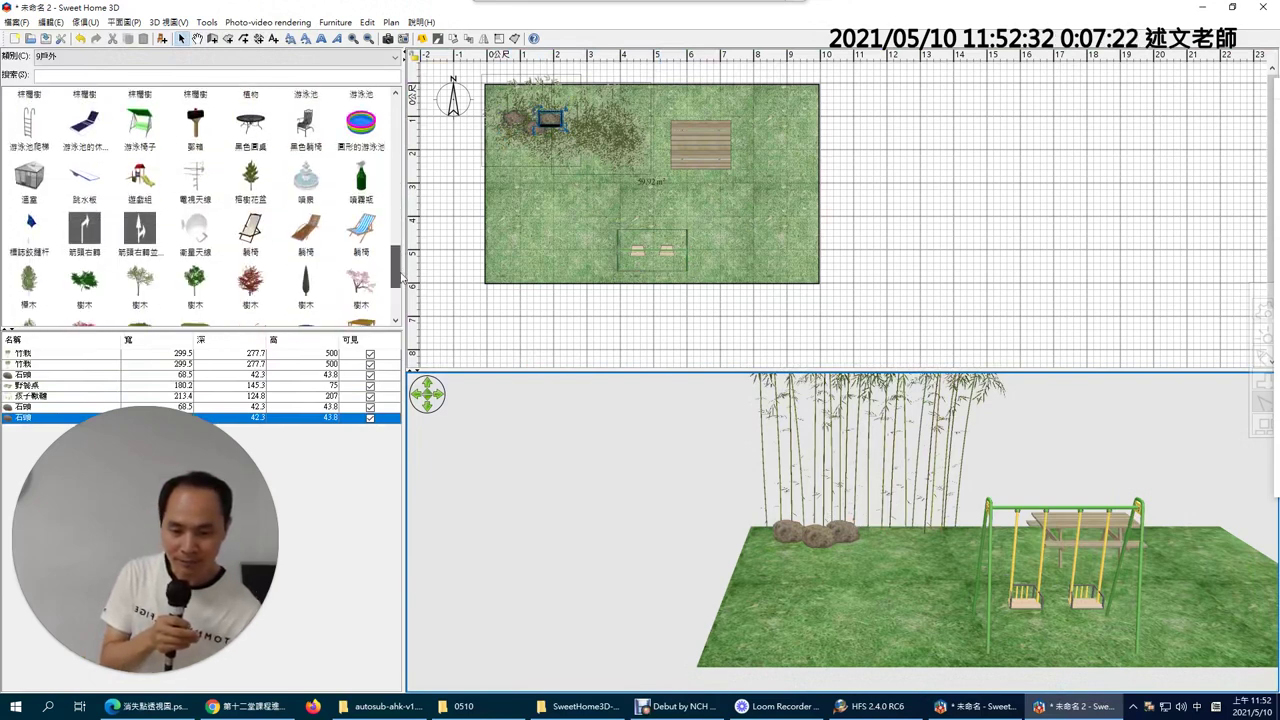
{"action": "left_click_drag", "start_coordinate": [252, 235], "coordinate": [700, 90]}
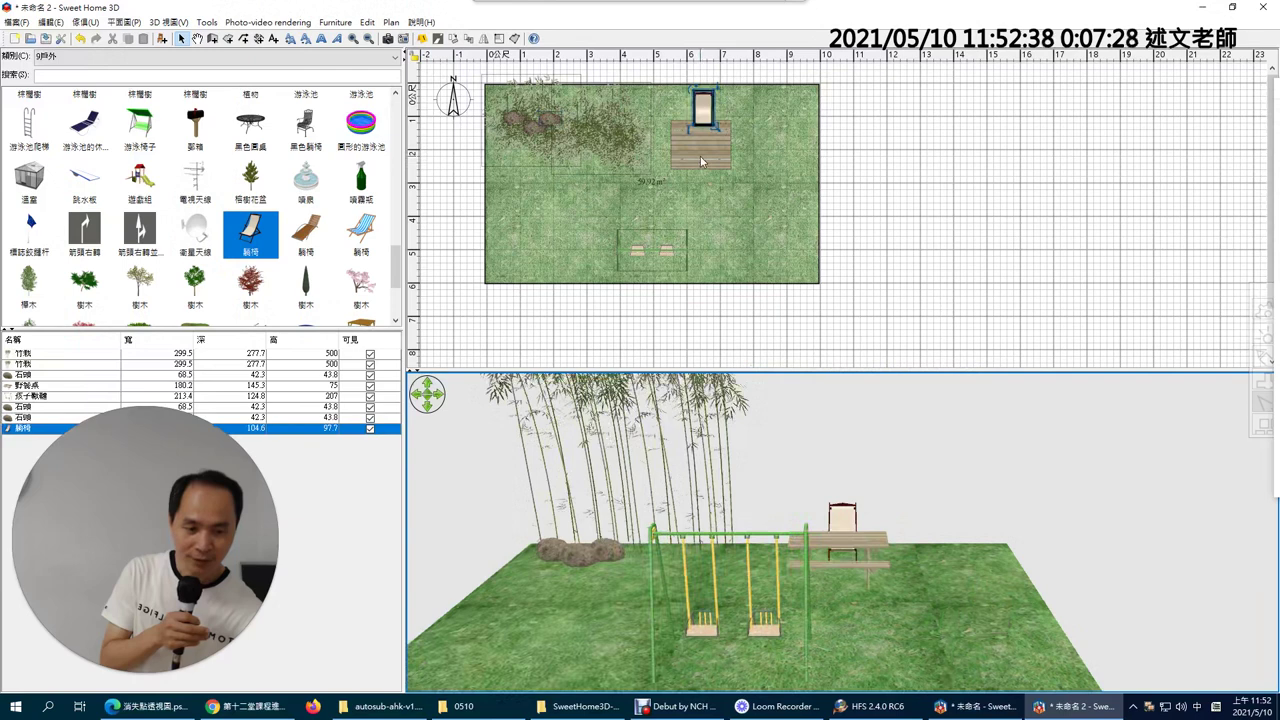
{"action": "left_click", "coordinate": [700, 156]}
{"action": "left_click_drag", "start_coordinate": [879, 570], "coordinate": [792, 603]}
From the 11人物動物 category, place a 狗 and a 男人 in a blue jacket on opposite sides of the lounge chair
{"action": "left_click", "coordinate": [100, 57]}
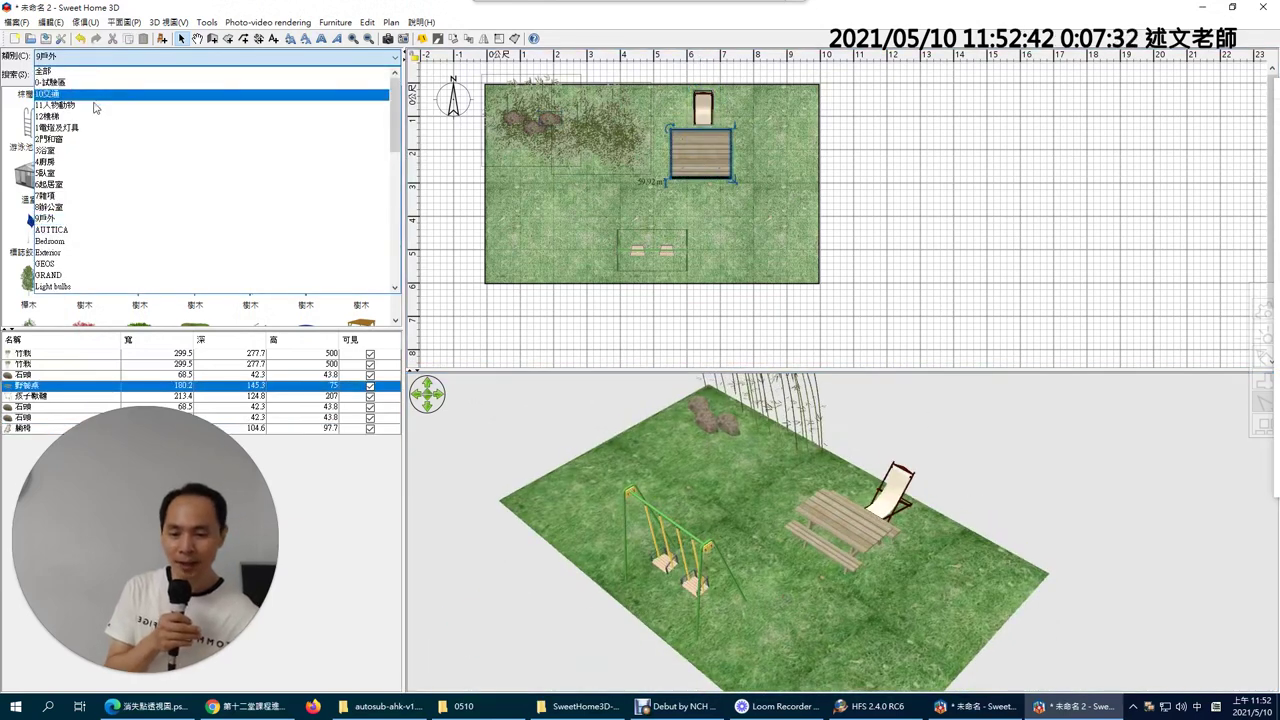
{"action": "left_click", "coordinate": [97, 107]}
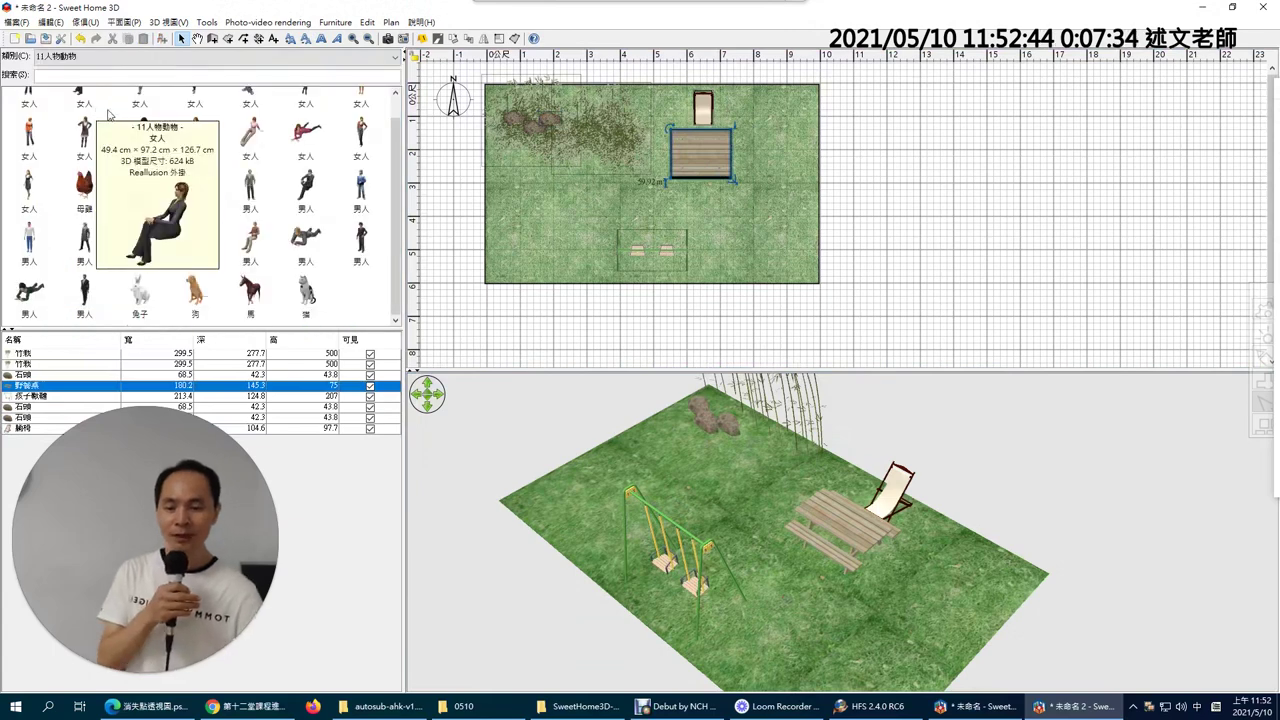
{"action": "left_click_drag", "start_coordinate": [196, 292], "coordinate": [728, 115]}
{"action": "left_click_drag", "start_coordinate": [362, 190], "coordinate": [673, 113]}
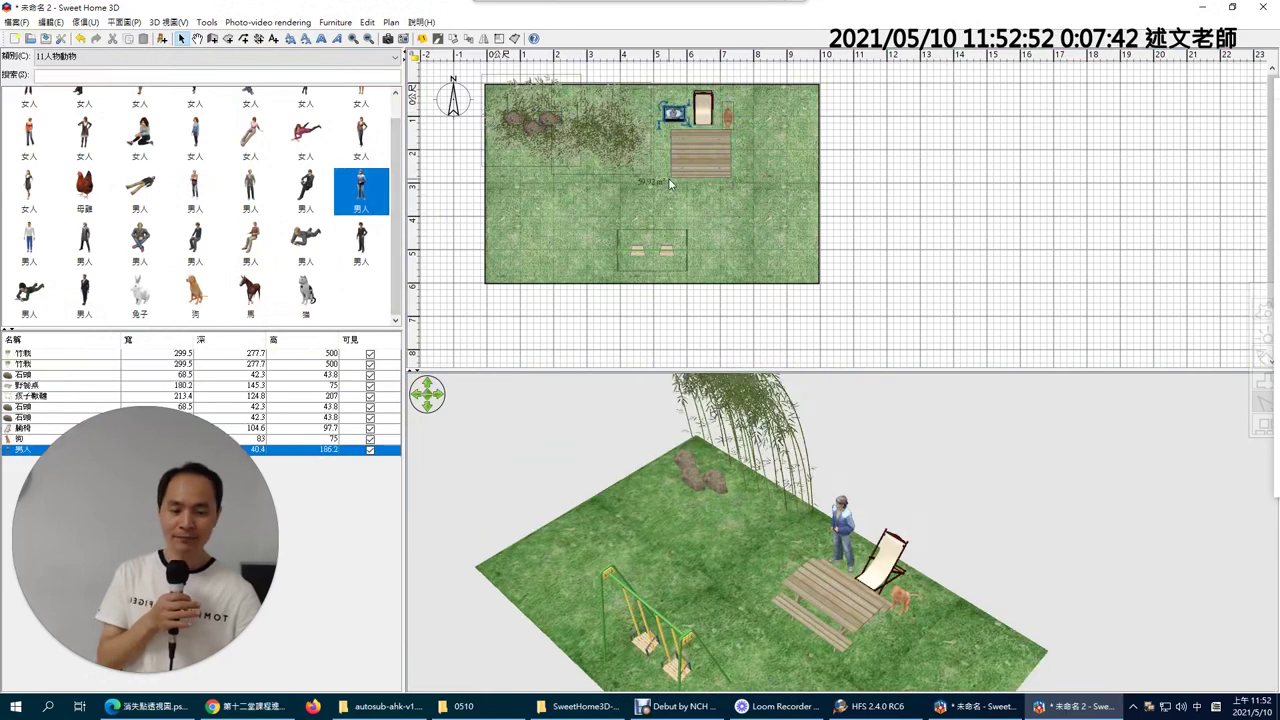
{"action": "left_click_drag", "start_coordinate": [820, 667], "coordinate": [883, 551]}
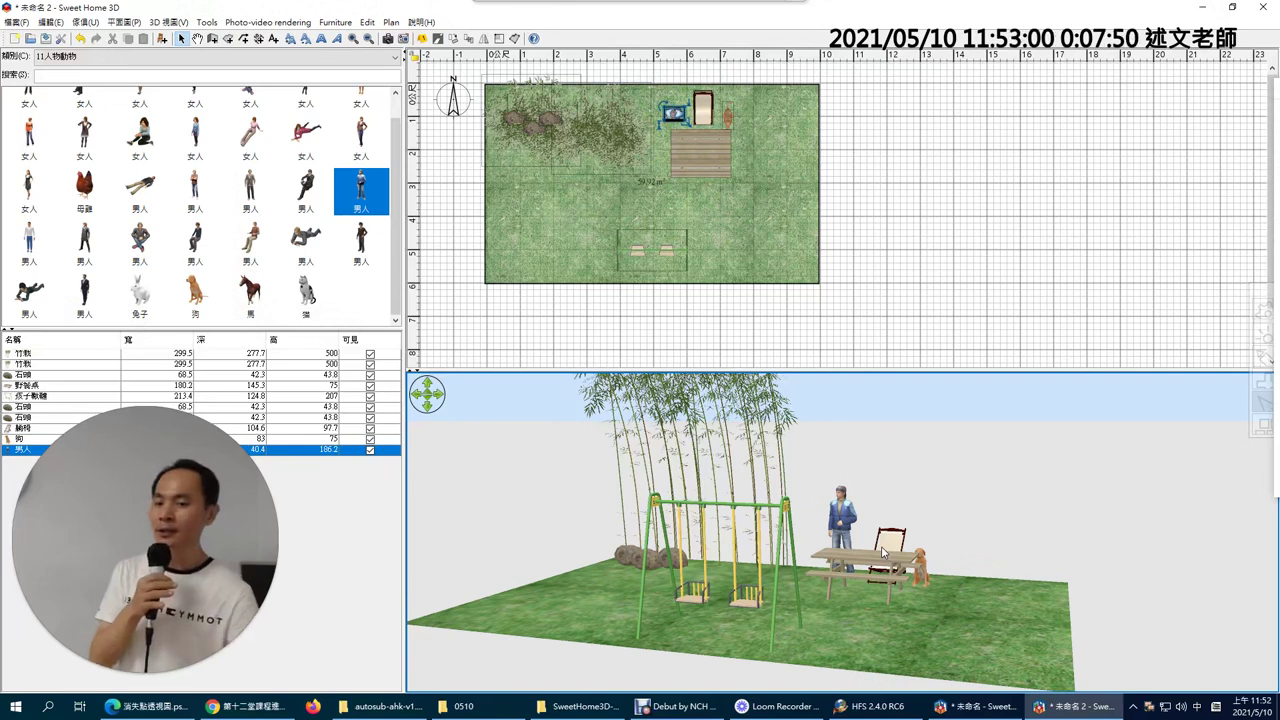
Place the 男人 in a white shirt and blue trousers on the lawn to the right of the picnic table
{"action": "left_click", "coordinate": [388, 111]}
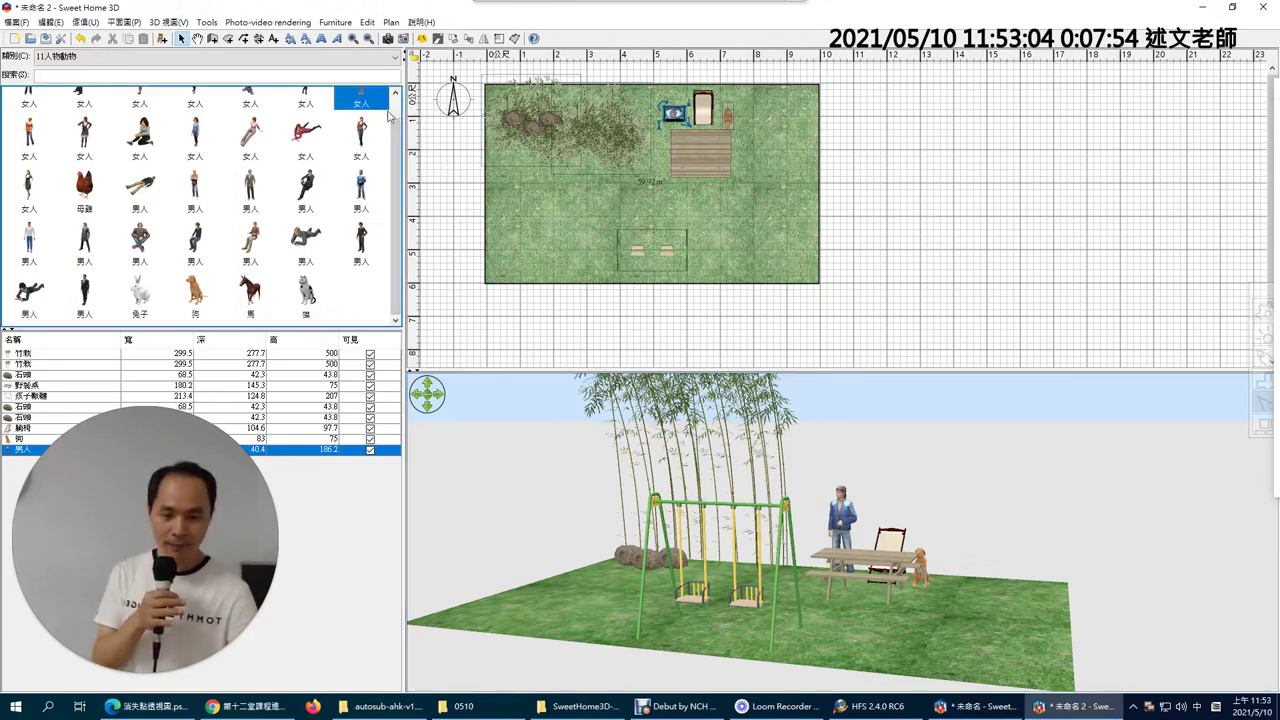
{"action": "scroll", "coordinate": [390, 116], "scroll_direction": "up", "scroll_amount": 1}
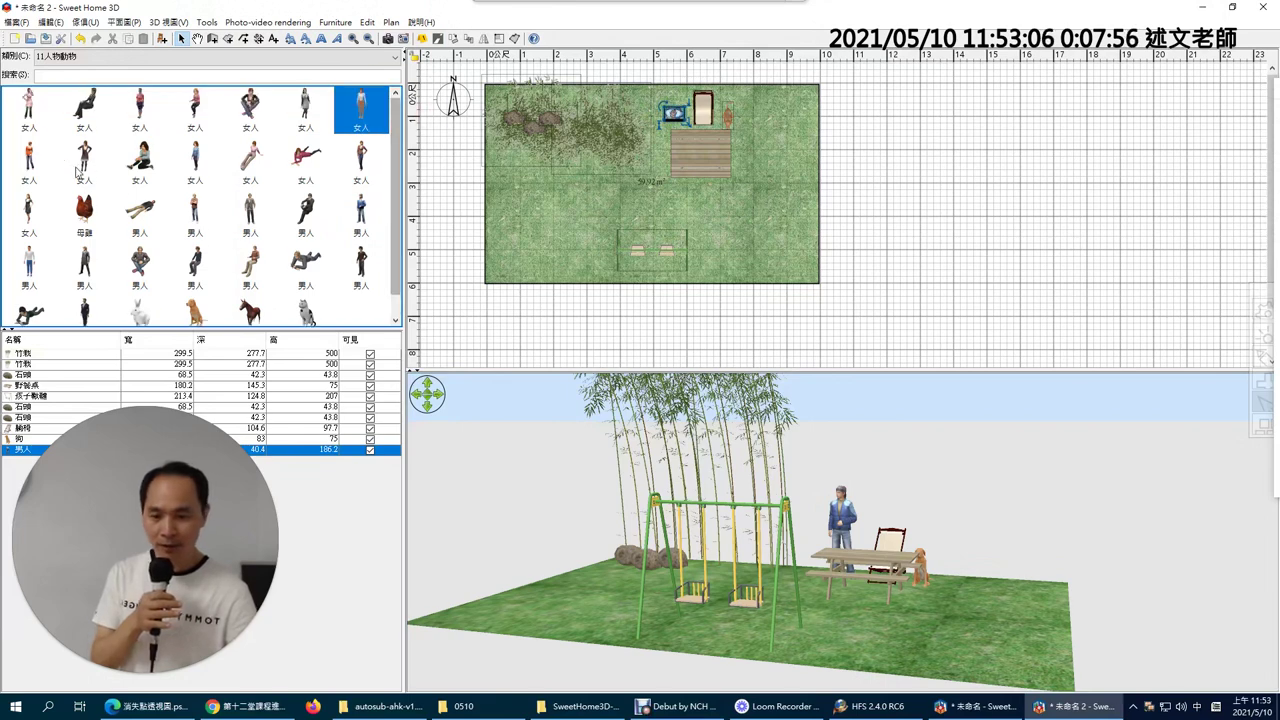
{"action": "left_click", "coordinate": [33, 268]}
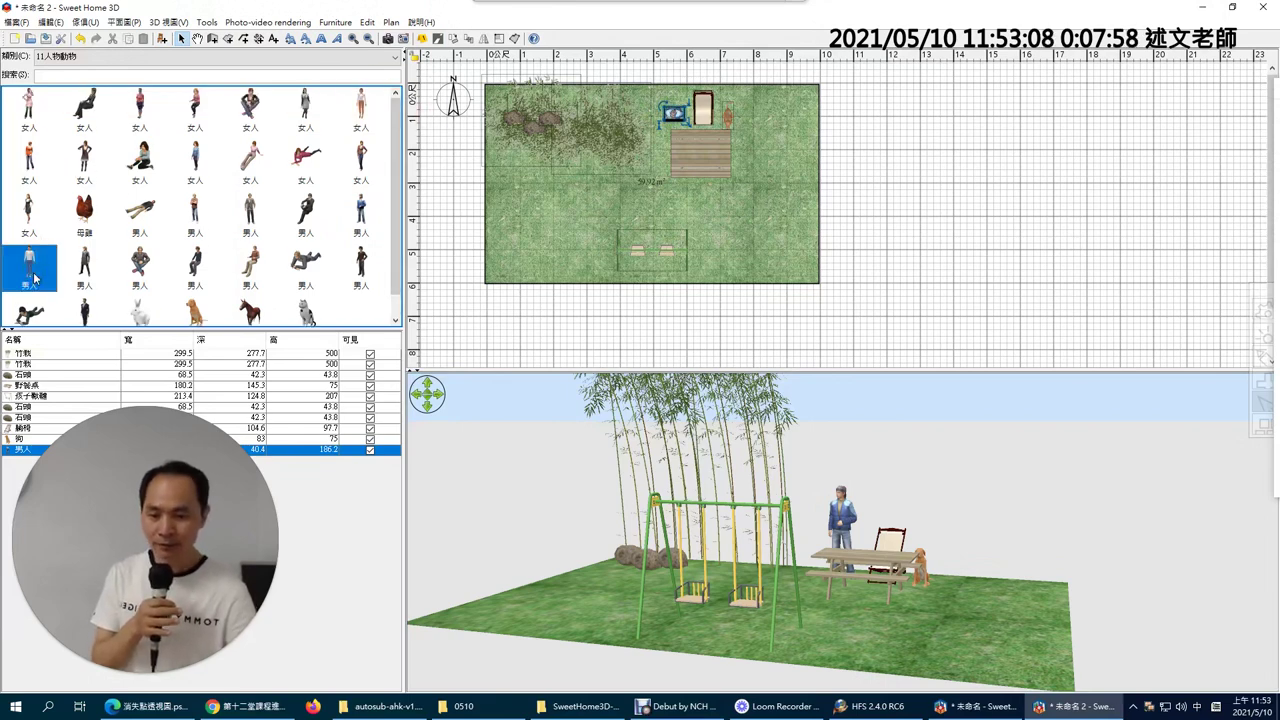
{"action": "left_click", "coordinate": [364, 118]}
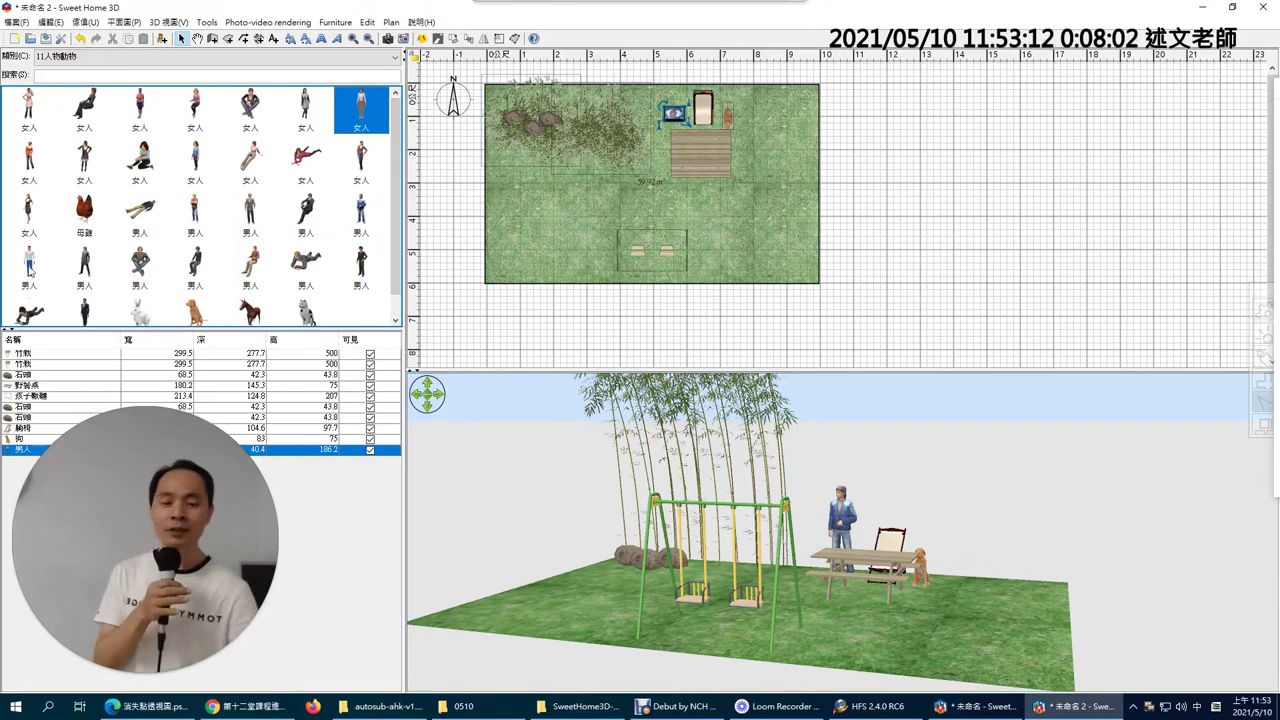
{"action": "left_click_drag", "start_coordinate": [31, 268], "coordinate": [741, 151]}
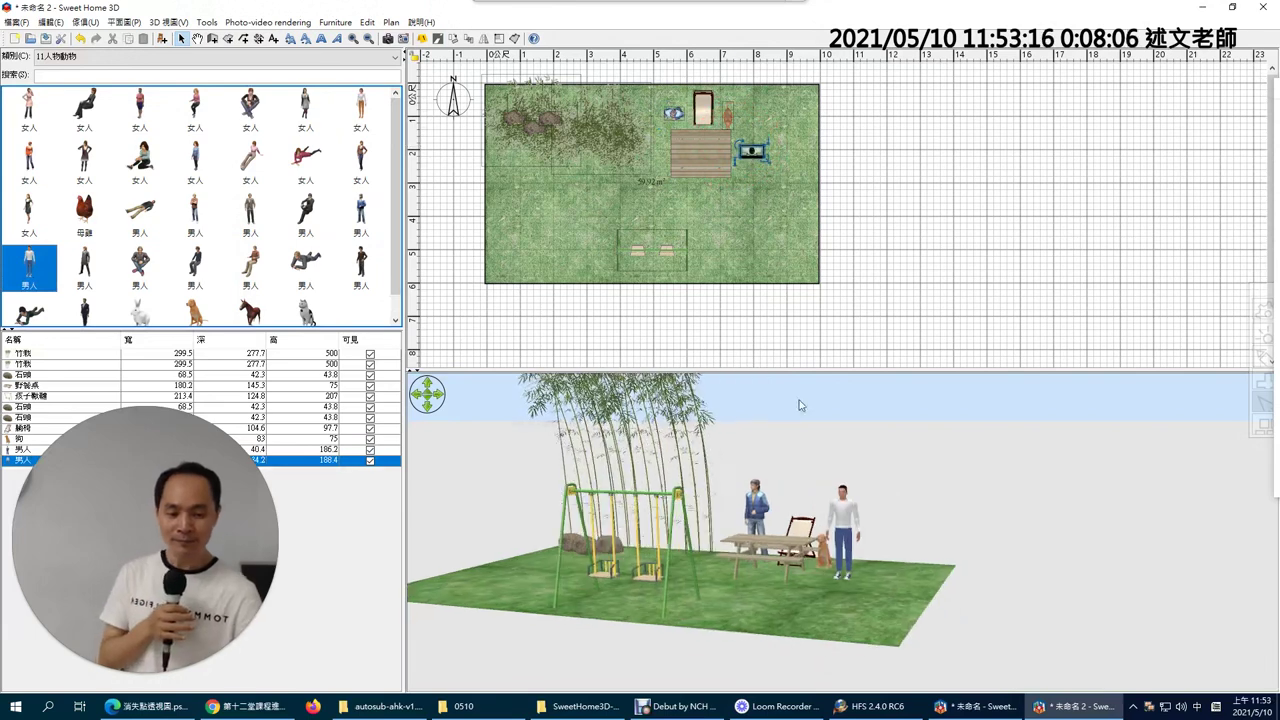
{"action": "left_click_drag", "start_coordinate": [799, 405], "coordinate": [837, 583]}
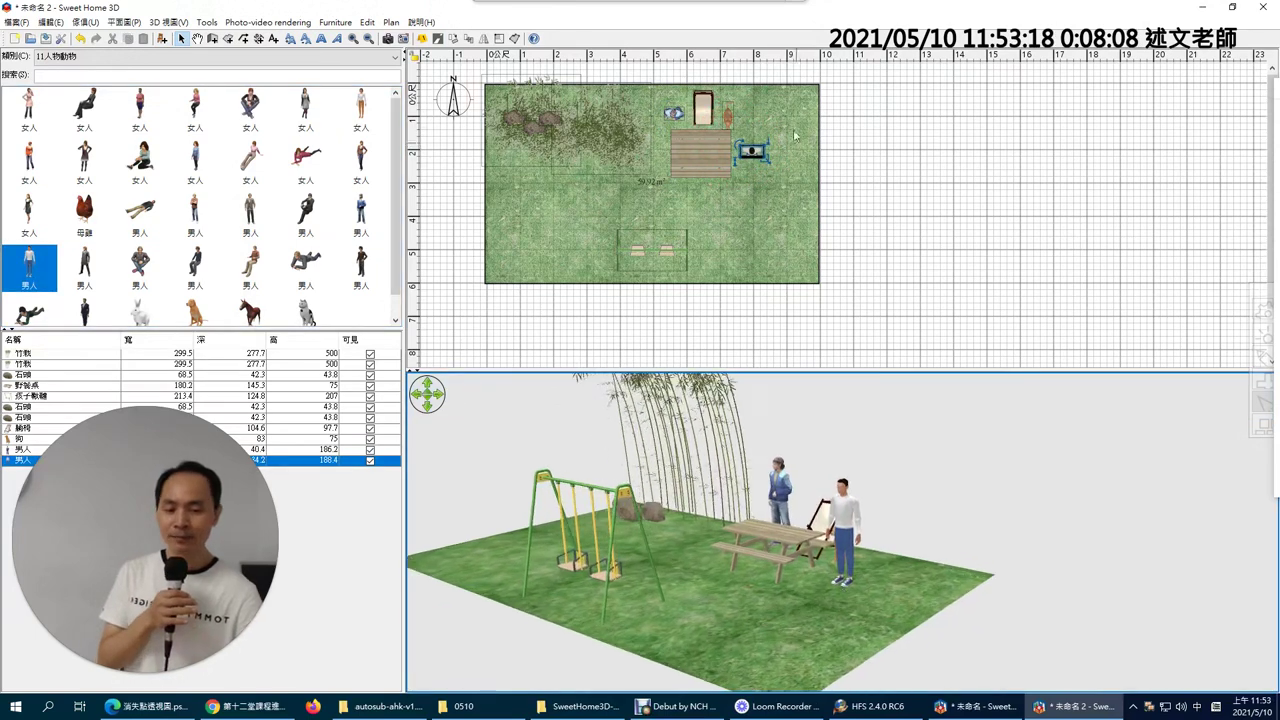
Open the white-shirted man's pose for modification, raise one arm and spread both legs wide
{"action": "double_click", "coordinate": [752, 151]}
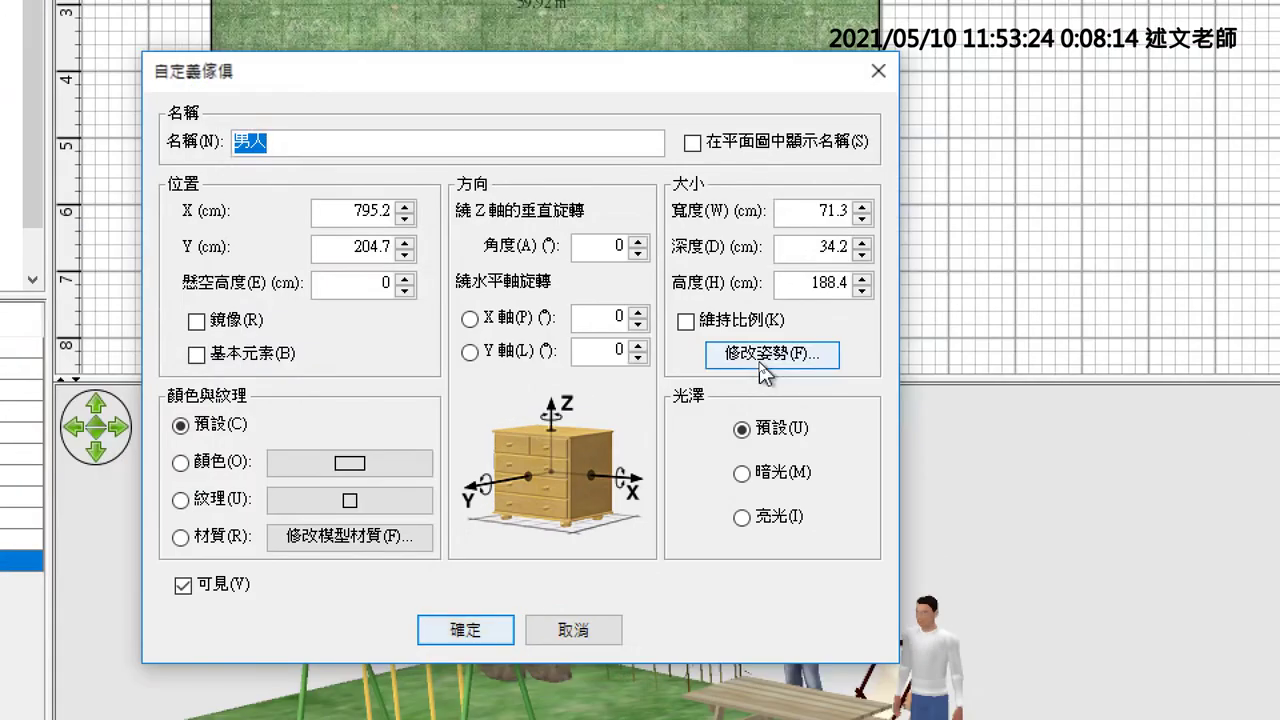
{"action": "left_click", "coordinate": [760, 356]}
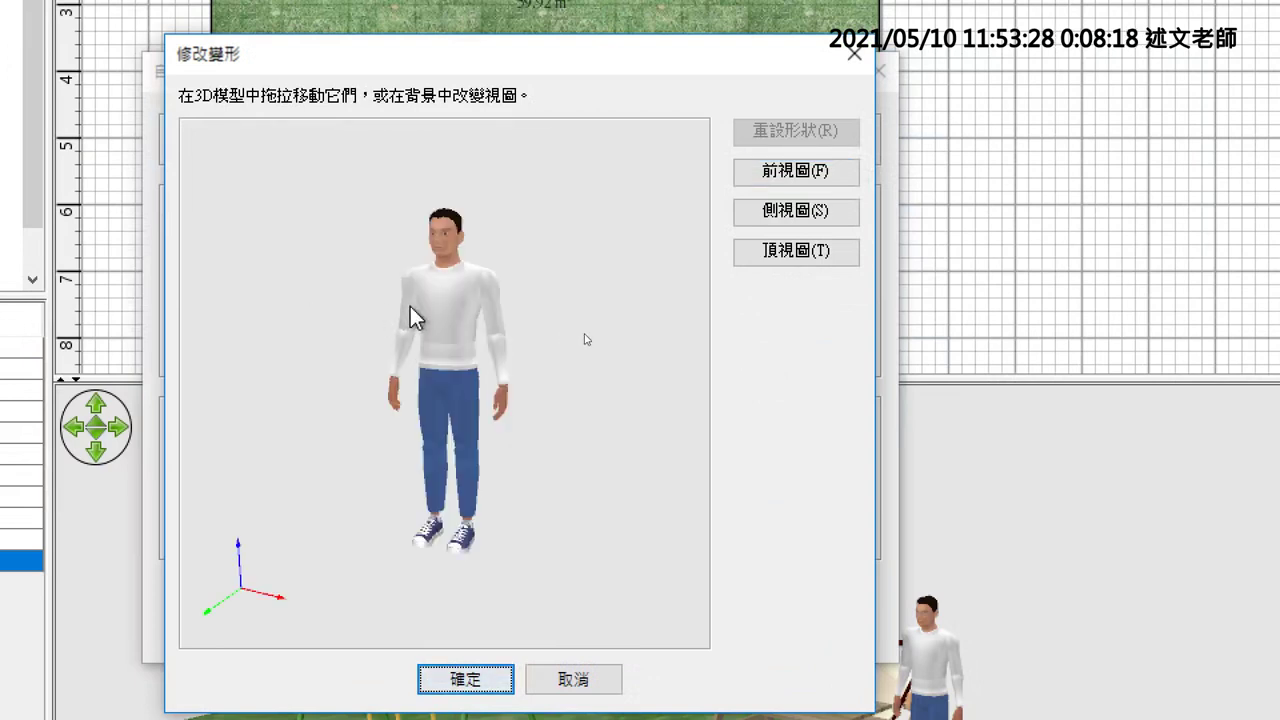
{"action": "left_click_drag", "start_coordinate": [409, 310], "coordinate": [399, 258]}
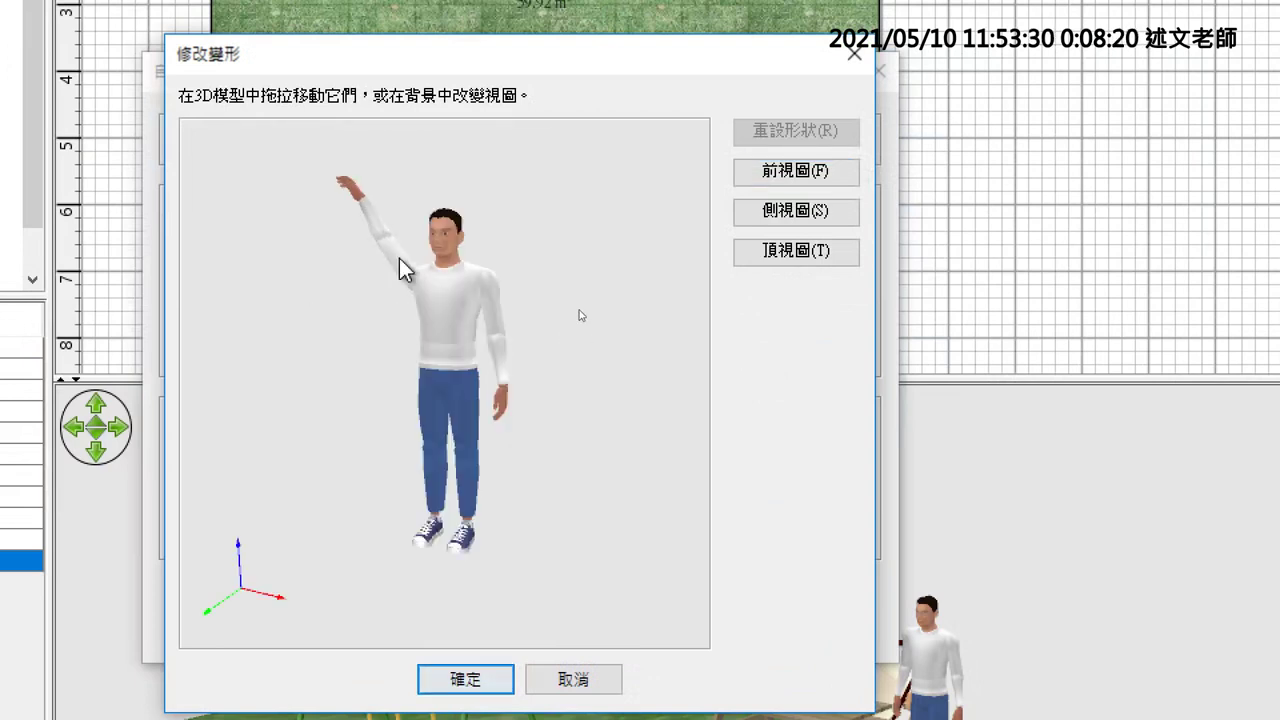
{"action": "mouse_move", "coordinate": [417, 380]}
{"action": "left_mouse_down"}
{"action": "mouse_move", "coordinate": [423, 391]}
{"action": "mouse_move", "coordinate": [414, 374]}
{"action": "left_mouse_up"}
{"action": "left_click_drag", "start_coordinate": [467, 419], "coordinate": [527, 398]}
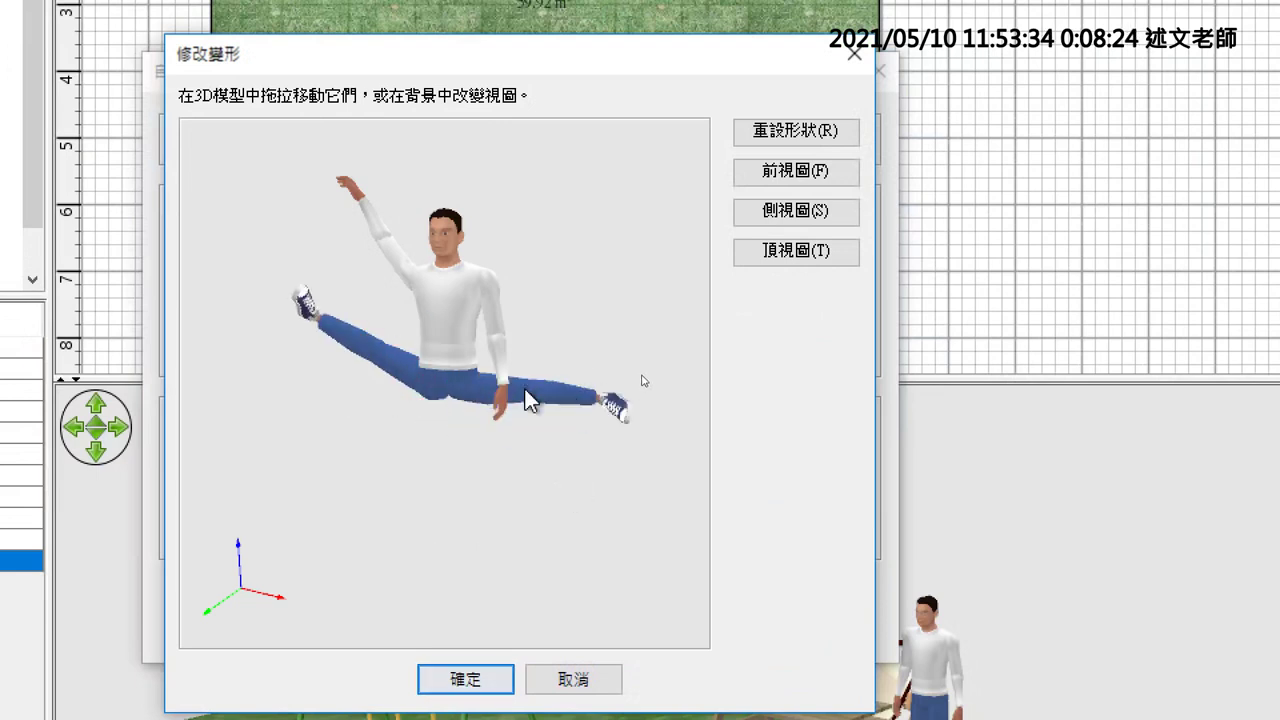
Bend the man's supporting leg at the knee, turn his head sideways, and apply the modified pose
{"action": "left_click_drag", "start_coordinate": [280, 277], "coordinate": [428, 289]}
{"action": "left_click_drag", "start_coordinate": [446, 432], "coordinate": [547, 437]}
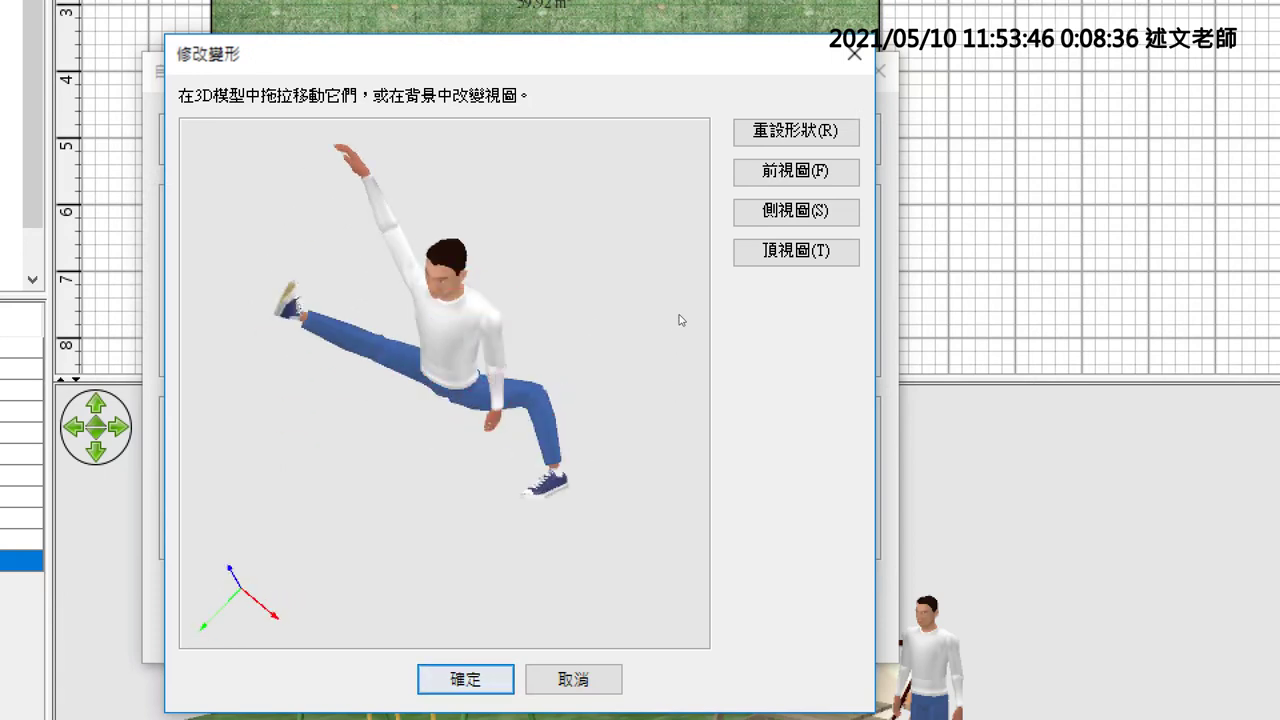
{"action": "mouse_move", "coordinate": [450, 262]}
{"action": "left_mouse_down"}
{"action": "mouse_move", "coordinate": [479, 250]}
{"action": "mouse_move", "coordinate": [455, 255]}
{"action": "left_mouse_up"}
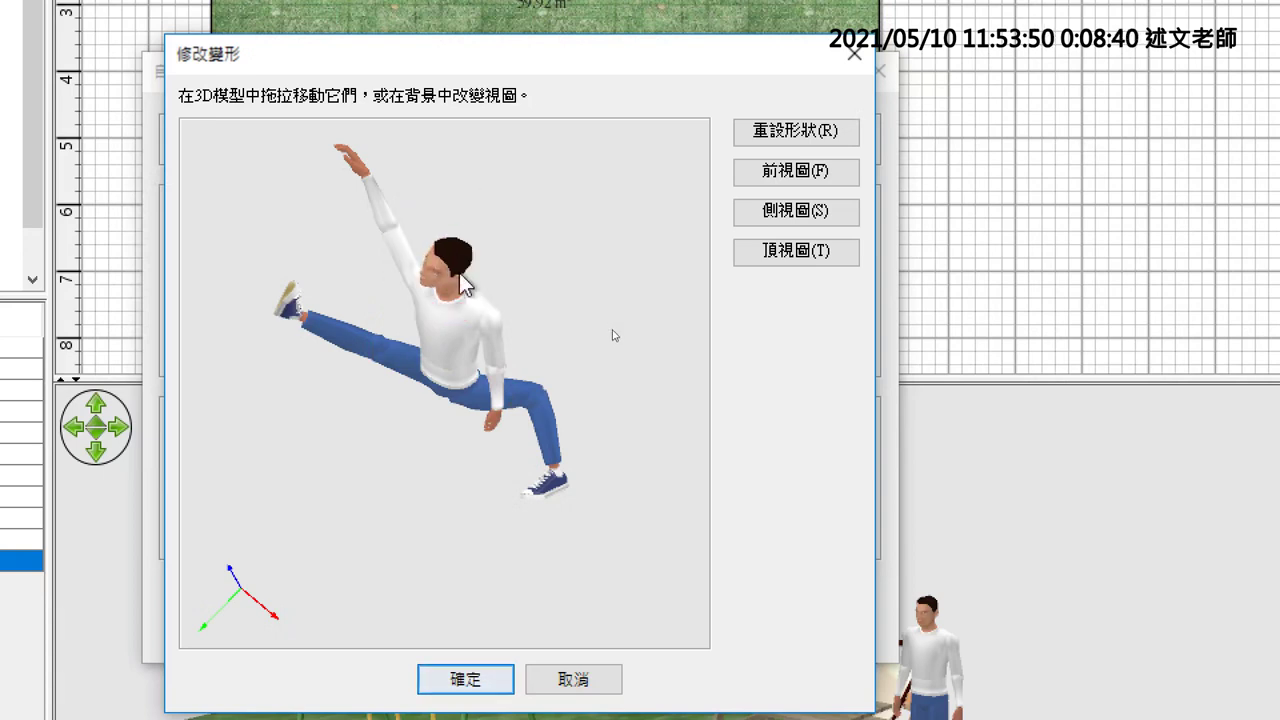
{"action": "left_click_drag", "start_coordinate": [417, 512], "coordinate": [375, 497]}
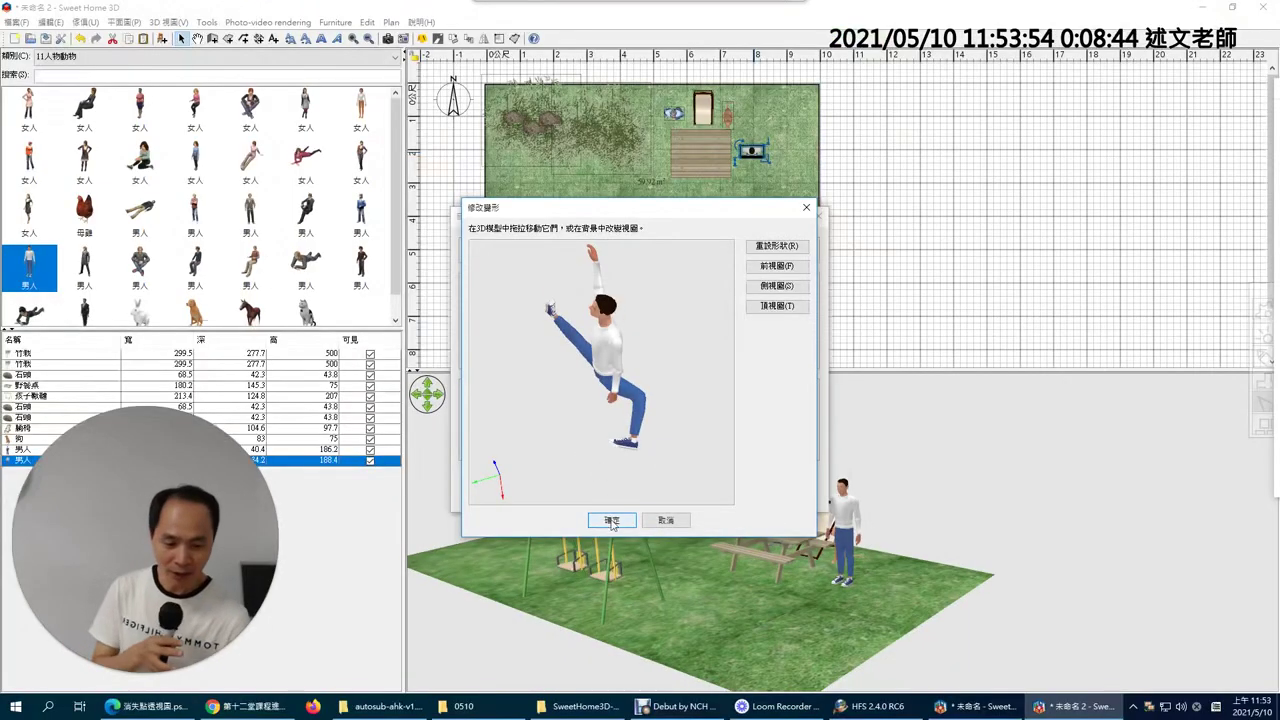
{"action": "left_click", "coordinate": [609, 519]}
{"action": "left_click", "coordinate": [611, 496]}
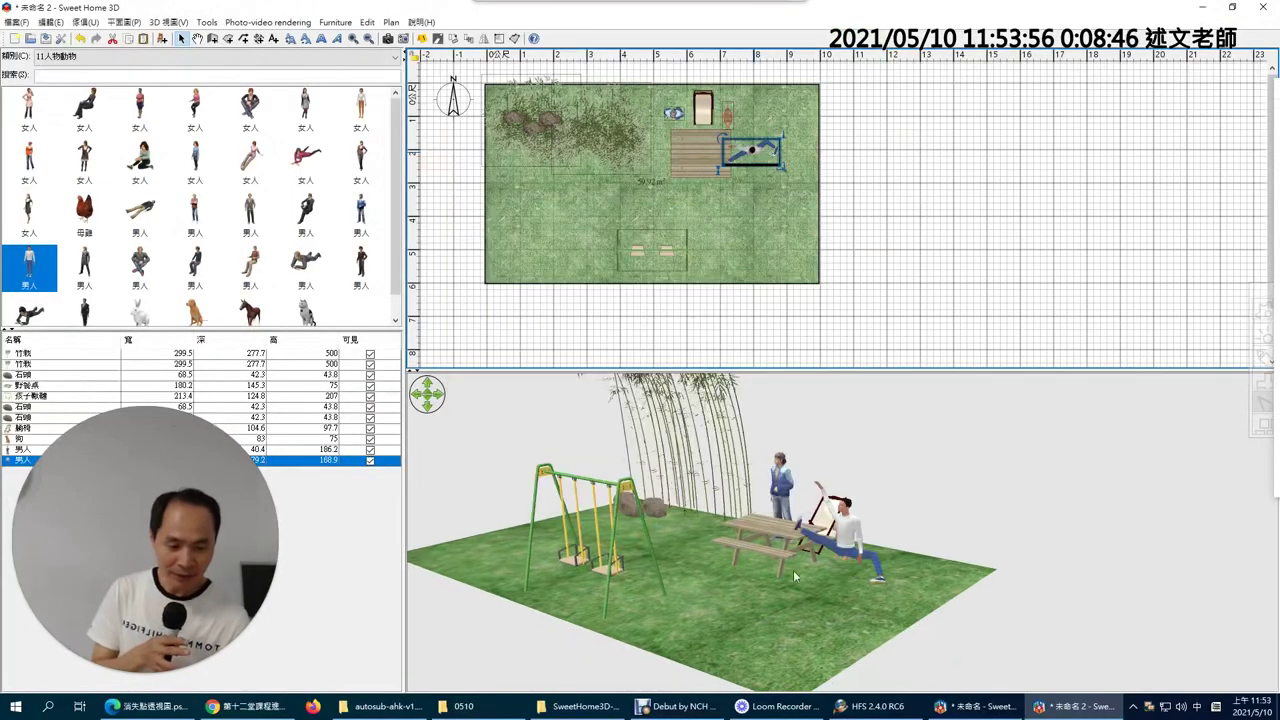
{"action": "left_click_drag", "start_coordinate": [793, 570], "coordinate": [634, 540]}
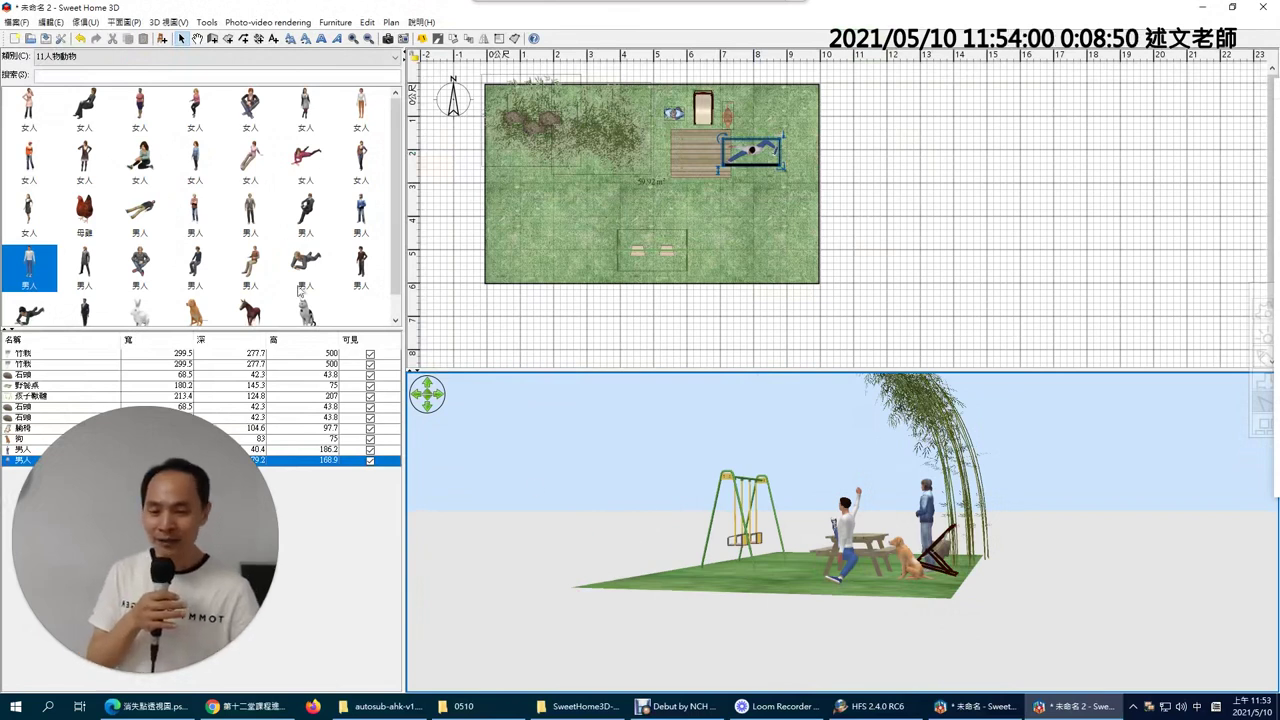
From the 7雜項 category, place the wooden 模特 on the lawn below the white-shirted man in the plan
{"action": "left_click", "coordinate": [195, 56]}
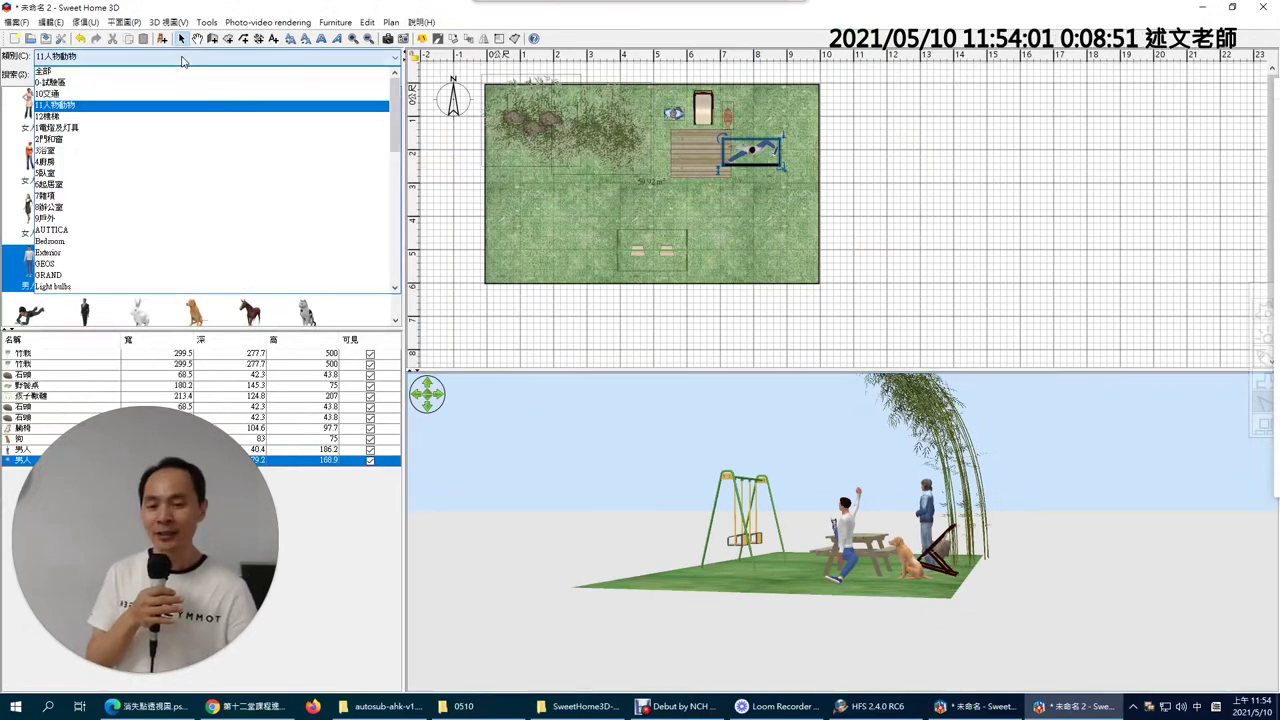
{"action": "left_click", "coordinate": [168, 198]}
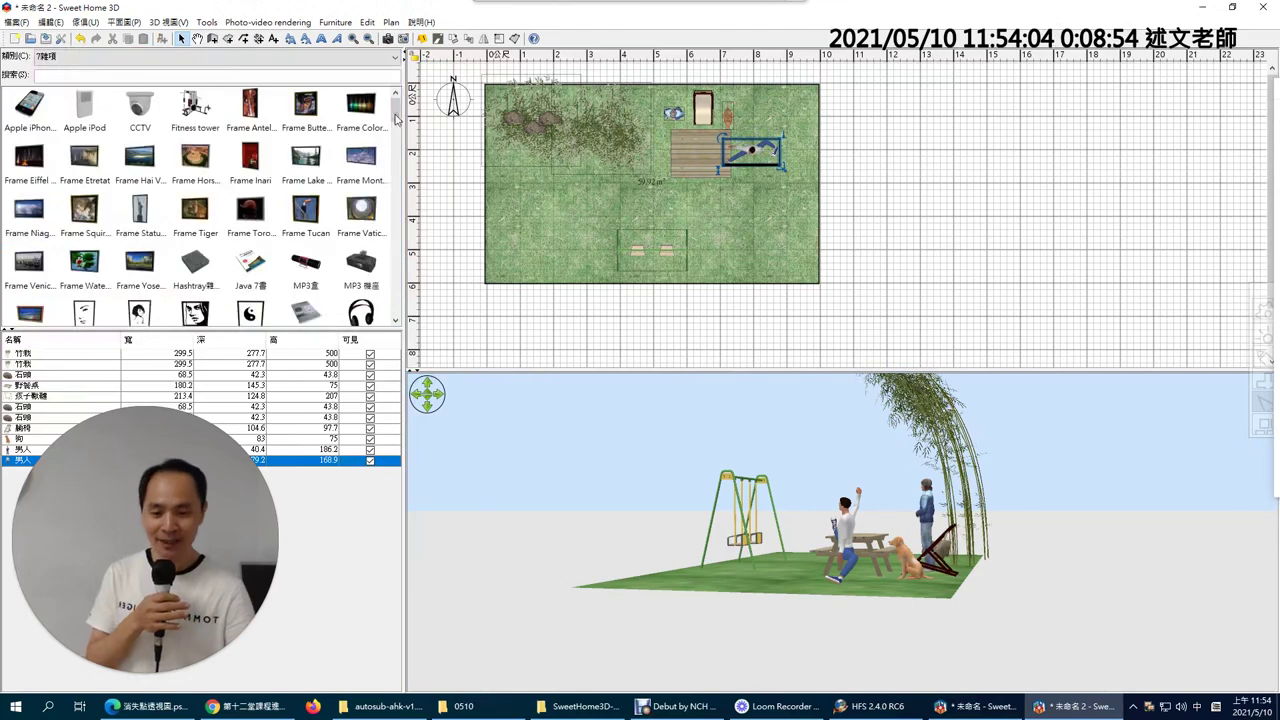
{"action": "left_click_drag", "start_coordinate": [396, 119], "coordinate": [403, 264]}
{"action": "left_click_drag", "start_coordinate": [310, 250], "coordinate": [764, 201]}
Open the 模特's pose for modification, raise one arm out sideways, and apply the modified pose
{"action": "double_click", "coordinate": [764, 201]}
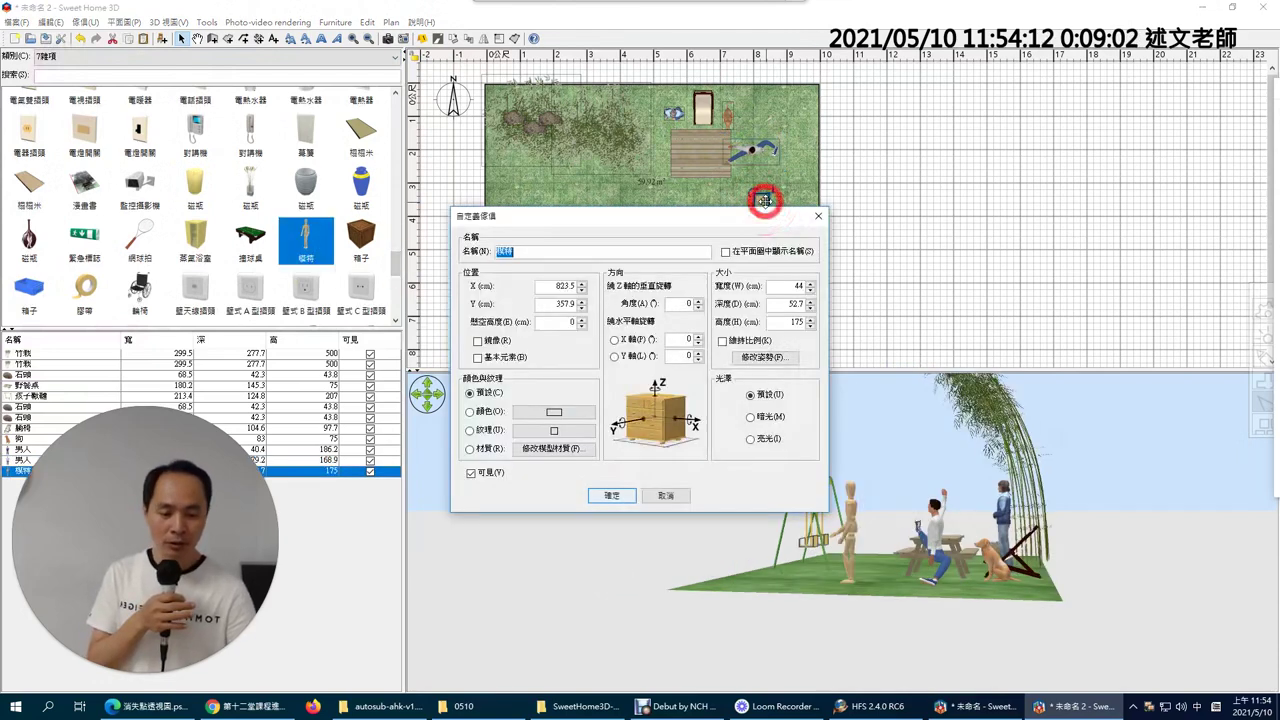
{"action": "left_click", "coordinate": [751, 358]}
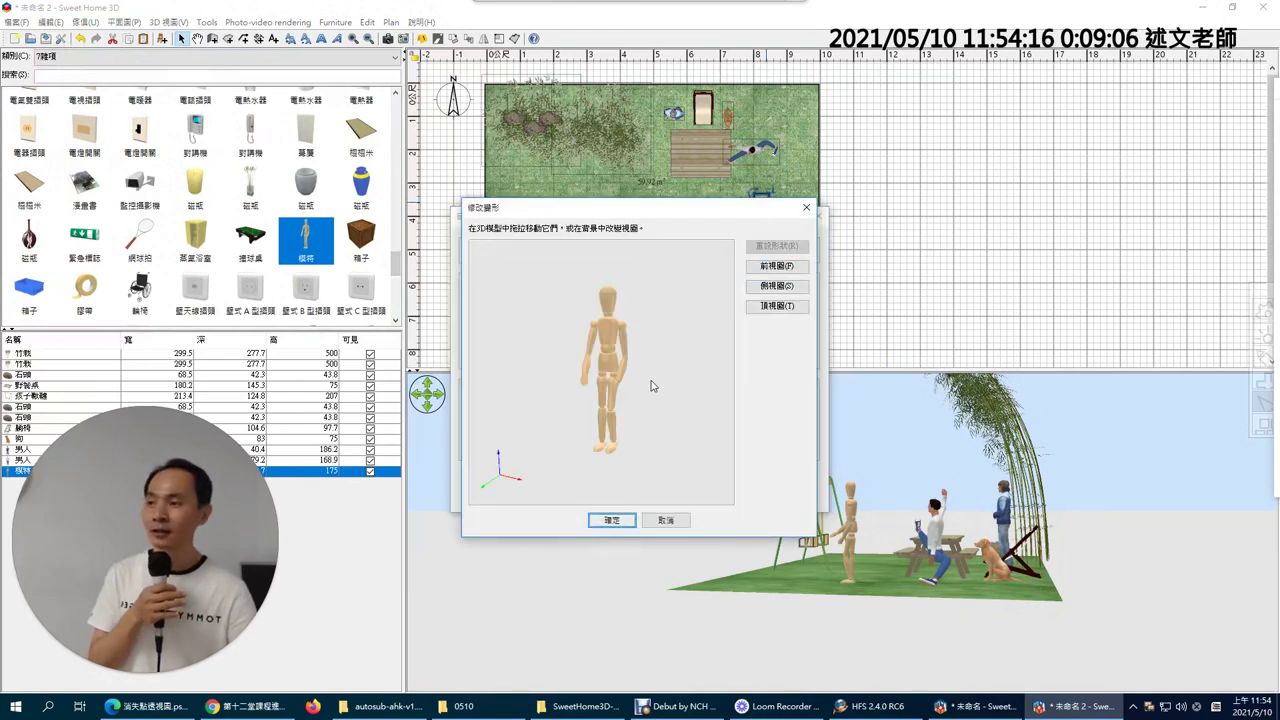
{"action": "left_click_drag", "start_coordinate": [600, 347], "coordinate": [580, 317]}
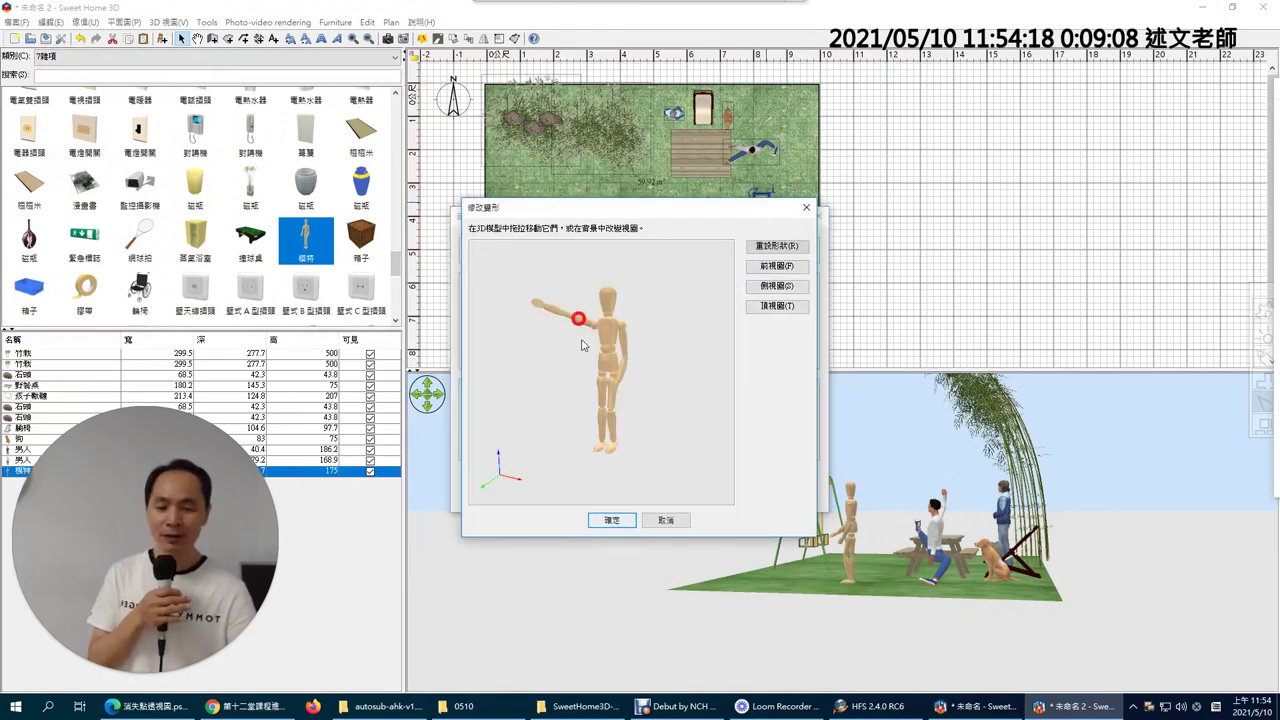
{"action": "left_click", "coordinate": [611, 520]}
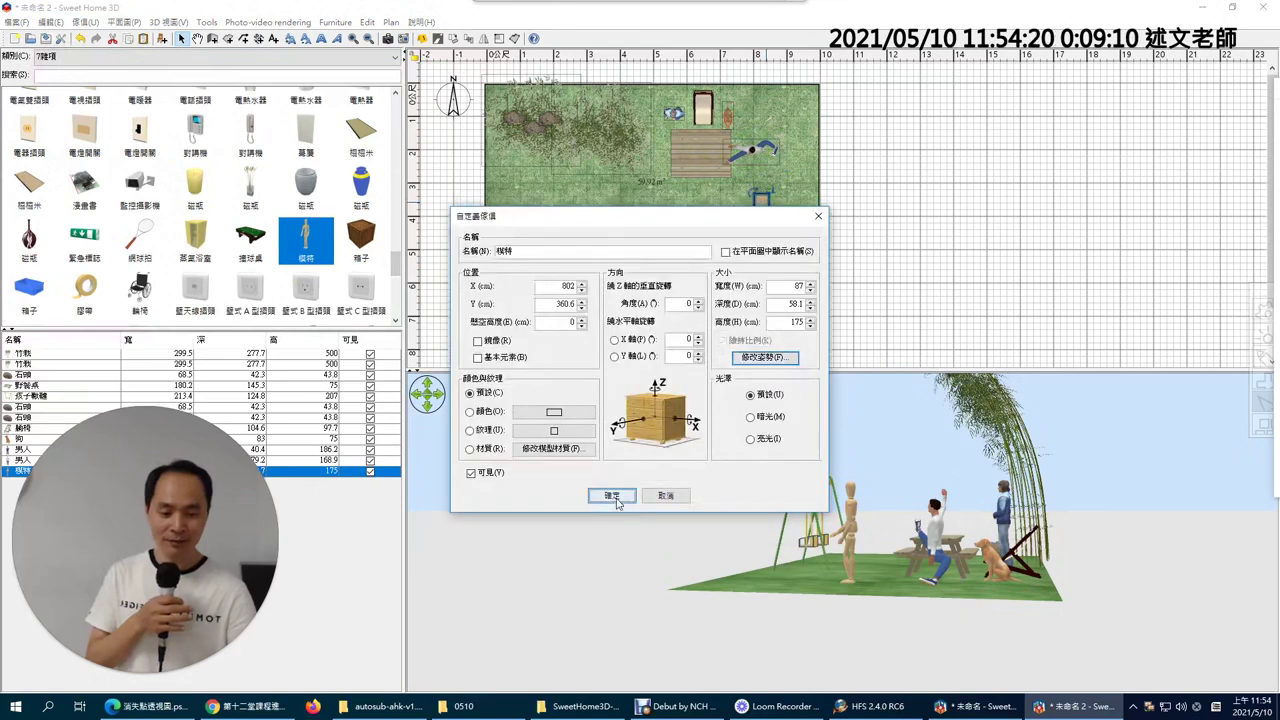
{"action": "left_click", "coordinate": [611, 494]}
View the scene in 3D from the swing side and show the 全部 category of the furniture catalog
{"action": "left_click_drag", "start_coordinate": [617, 503], "coordinate": [981, 571]}
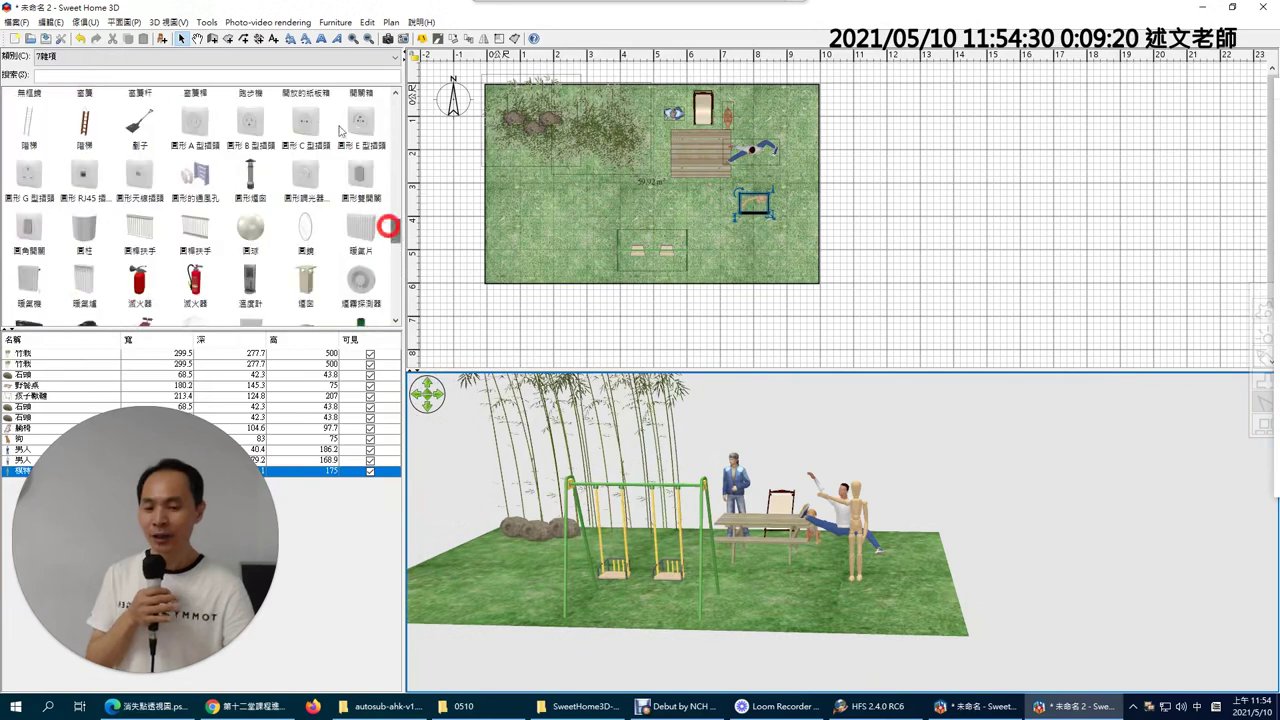
{"action": "left_click", "coordinate": [275, 57]}
{"action": "left_click", "coordinate": [264, 72]}
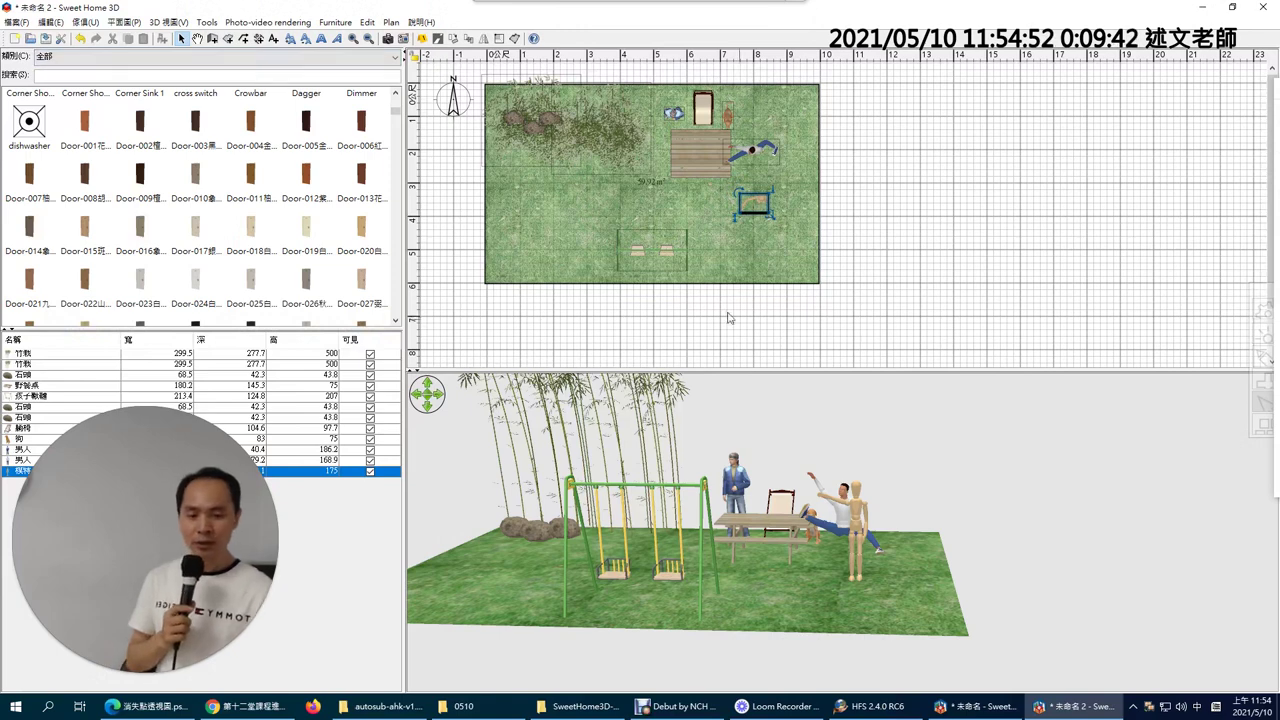
Add a point midway along the grass room's right edge and pull it outward about 1.4 m
{"action": "left_click", "coordinate": [576, 260]}
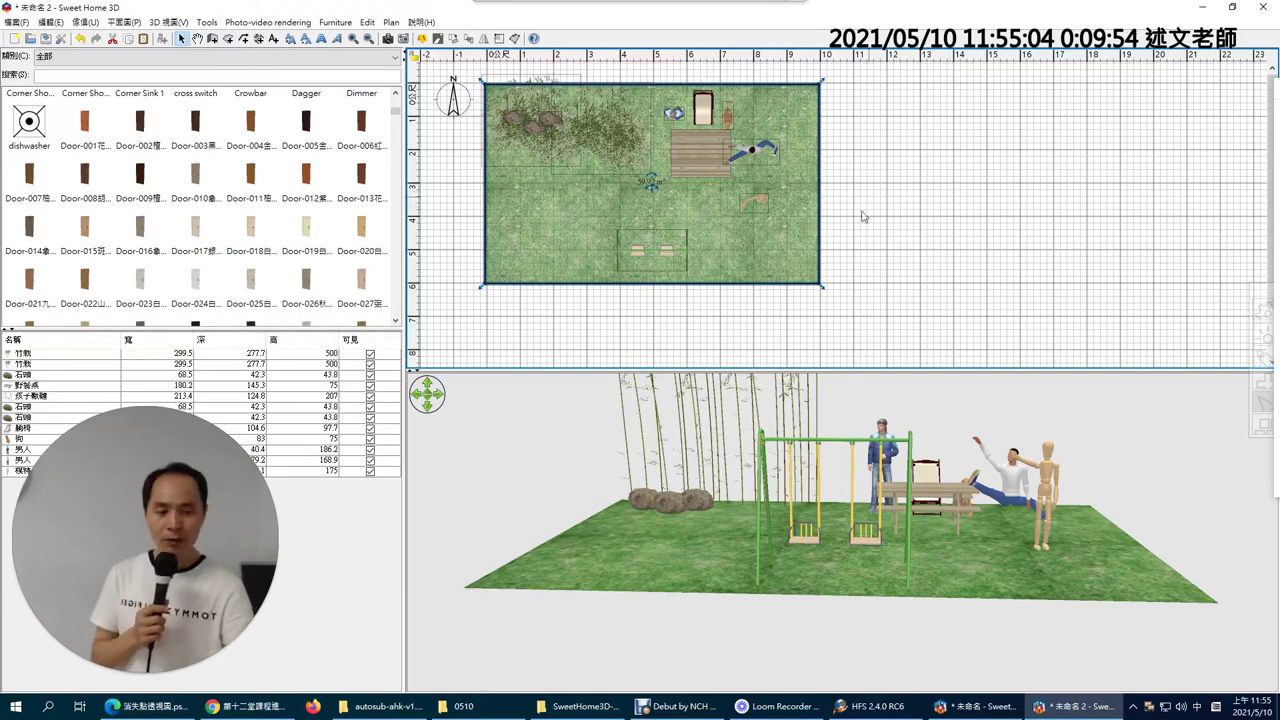
{"action": "right_click", "coordinate": [819, 174]}
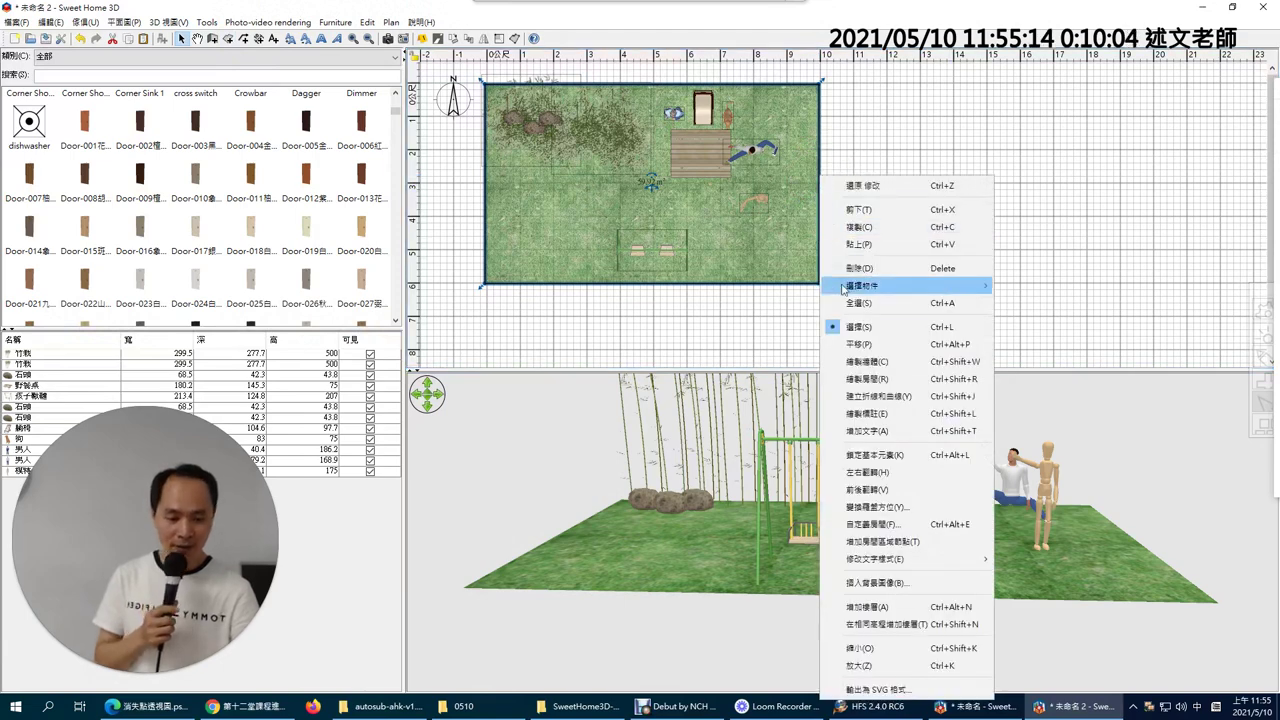
{"action": "left_click", "coordinate": [903, 543]}
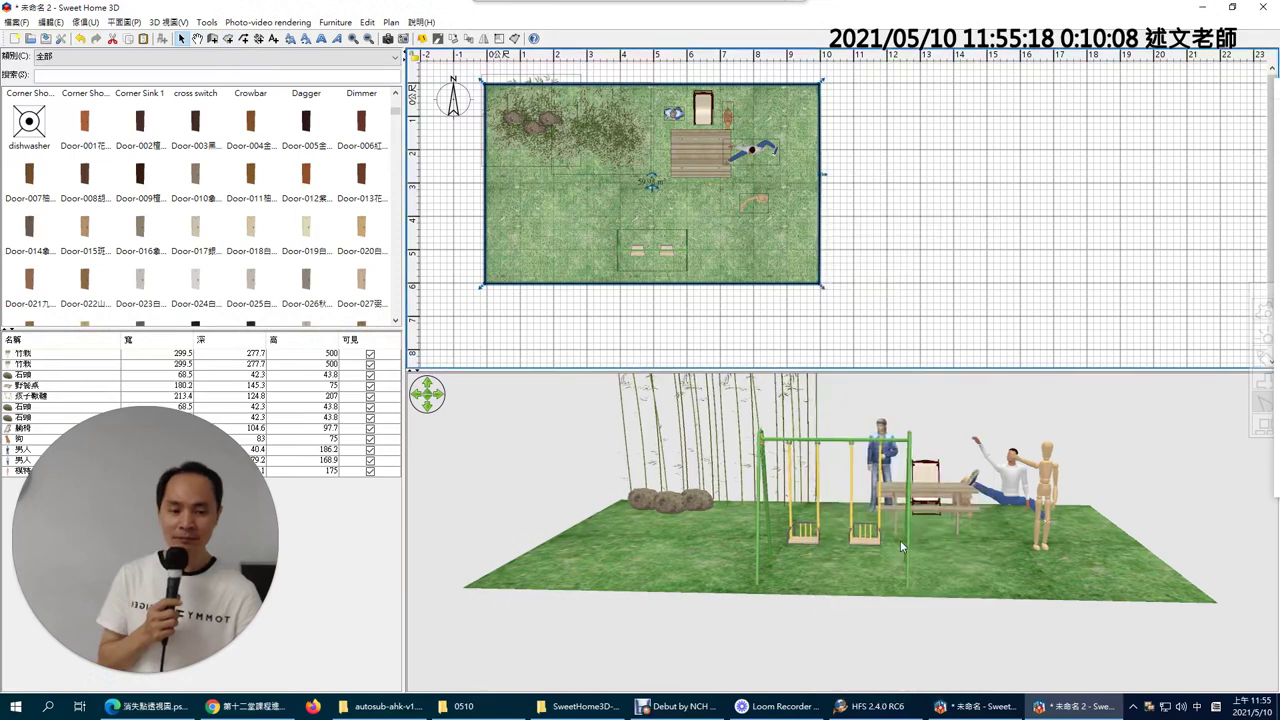
{"action": "left_click_drag", "start_coordinate": [822, 174], "coordinate": [869, 172]}
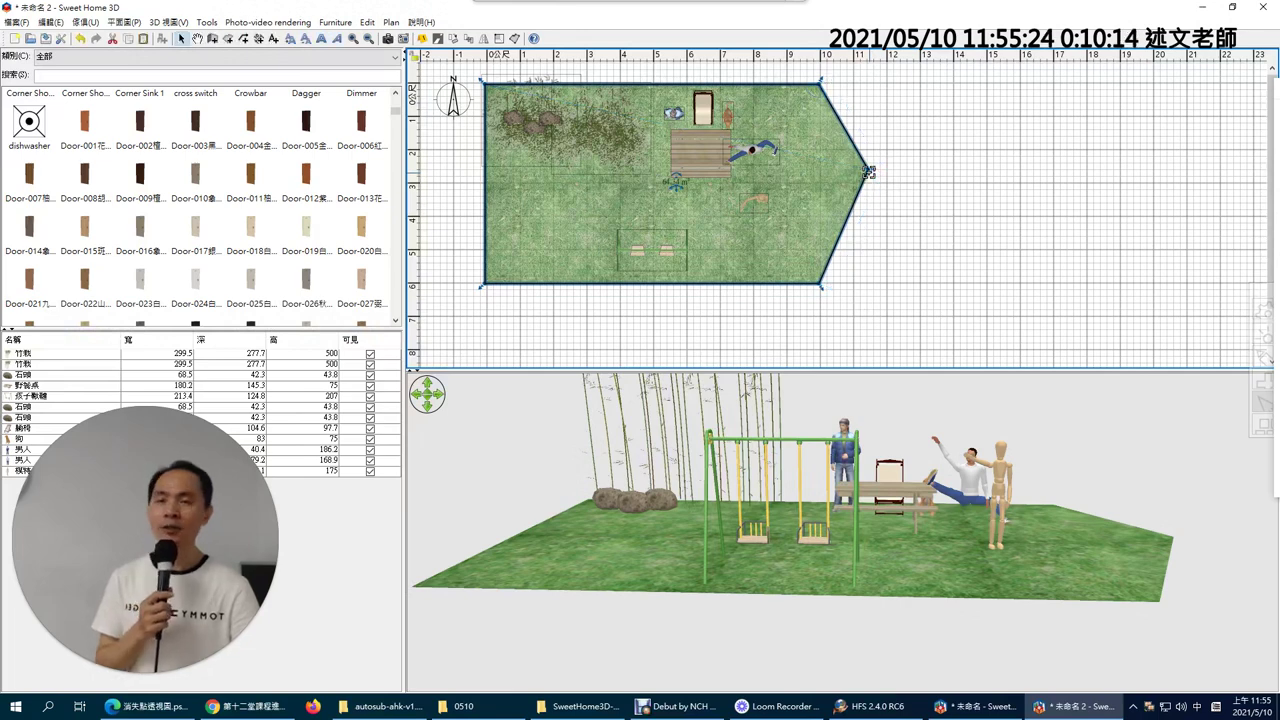
Delete the protruding point from the grass room's right edge
{"action": "right_click", "coordinate": [869, 172]}
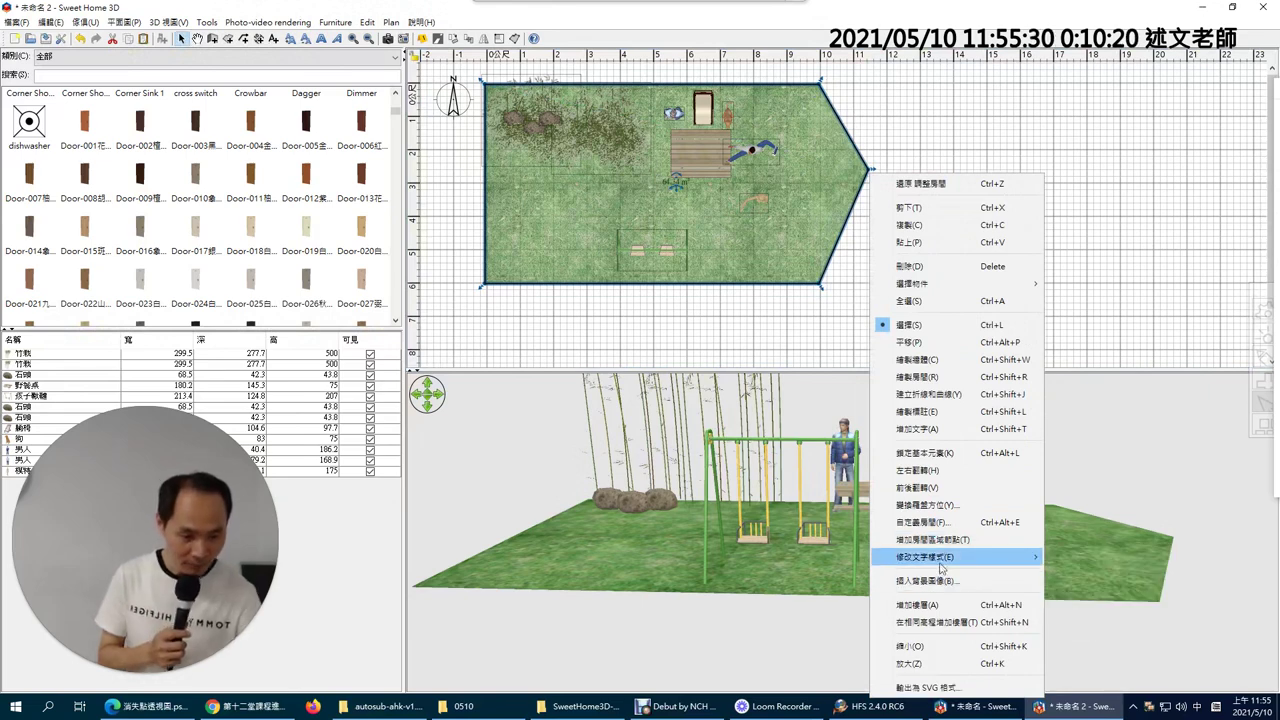
{"action": "mouse_move", "coordinate": [940, 556]}
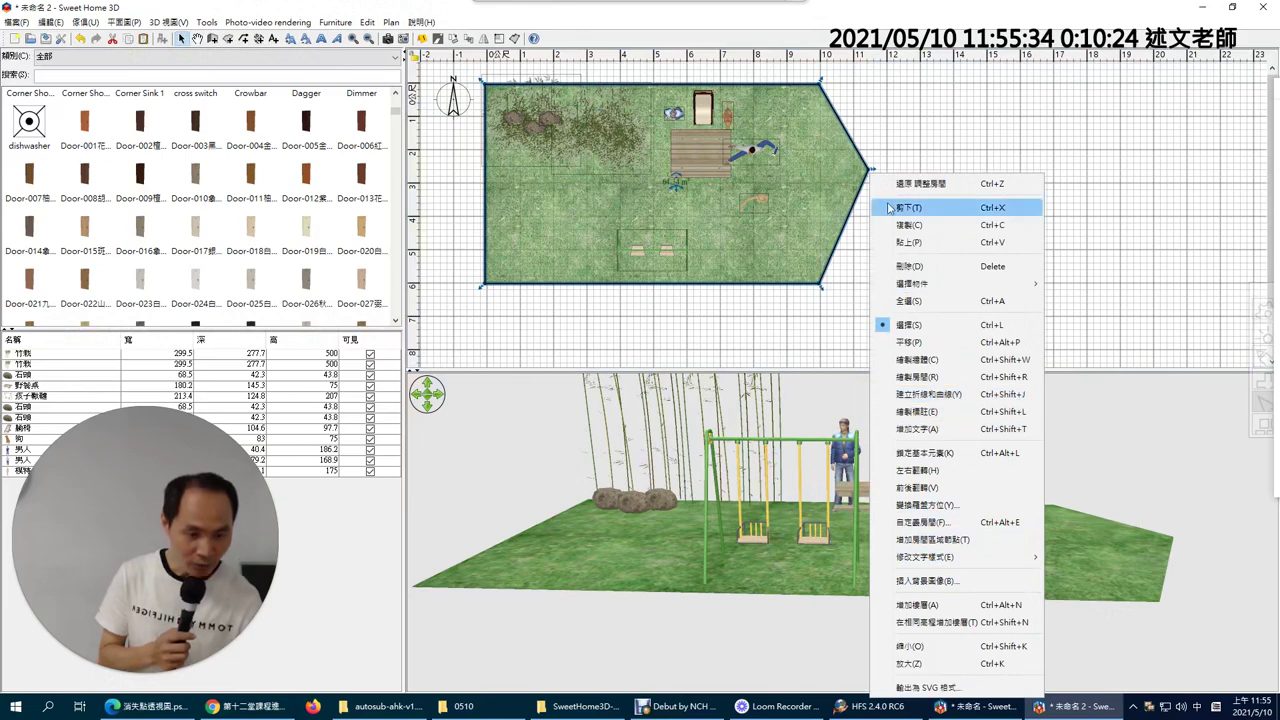
{"action": "right_click", "coordinate": [871, 170]}
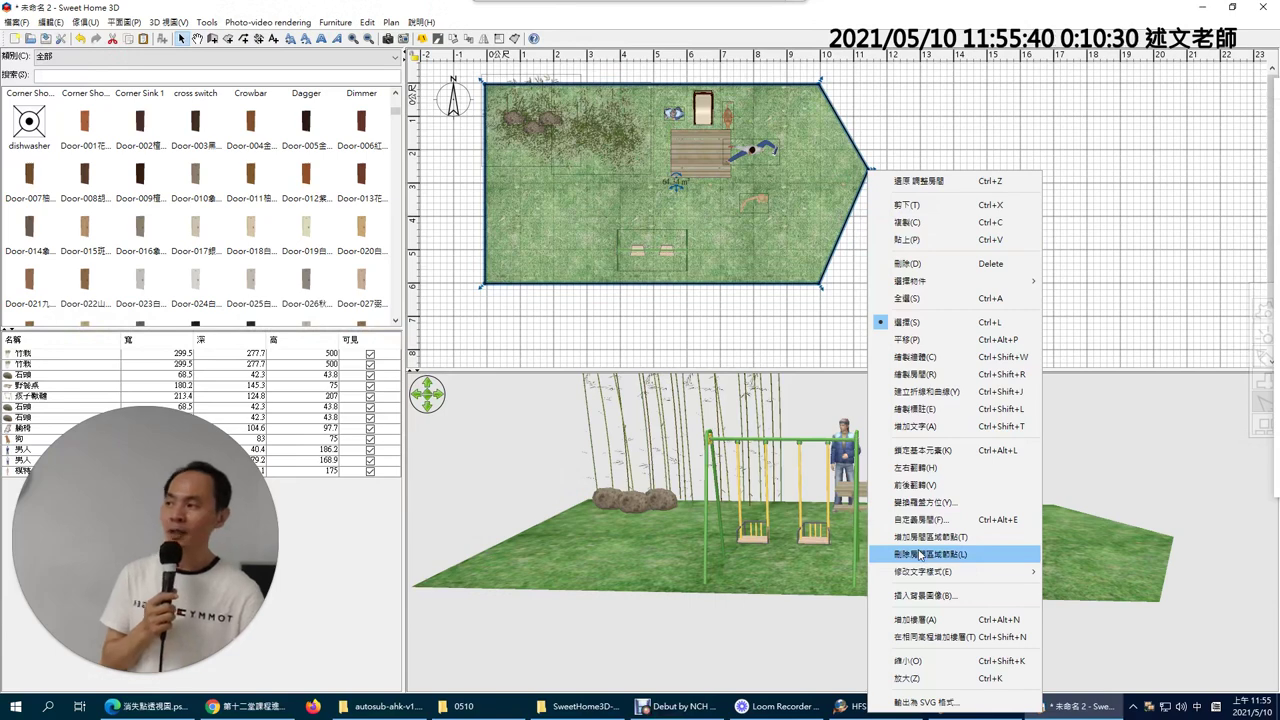
{"action": "left_click", "coordinate": [920, 553]}
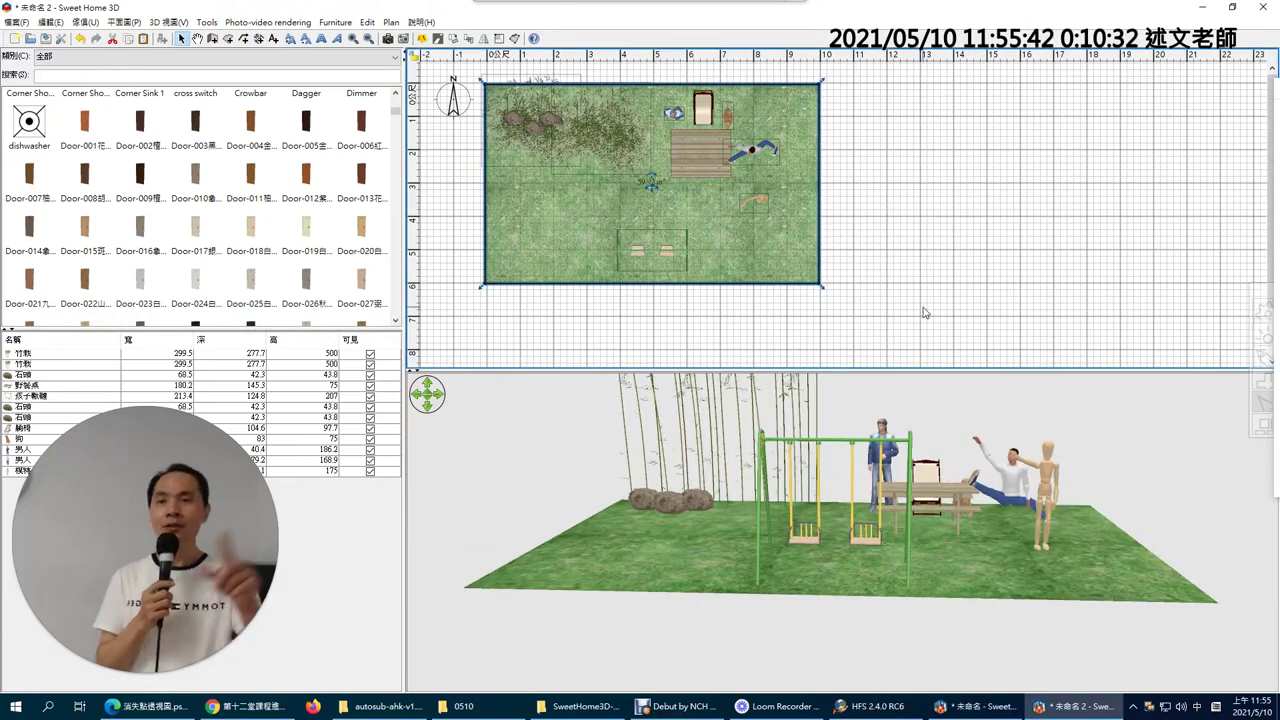